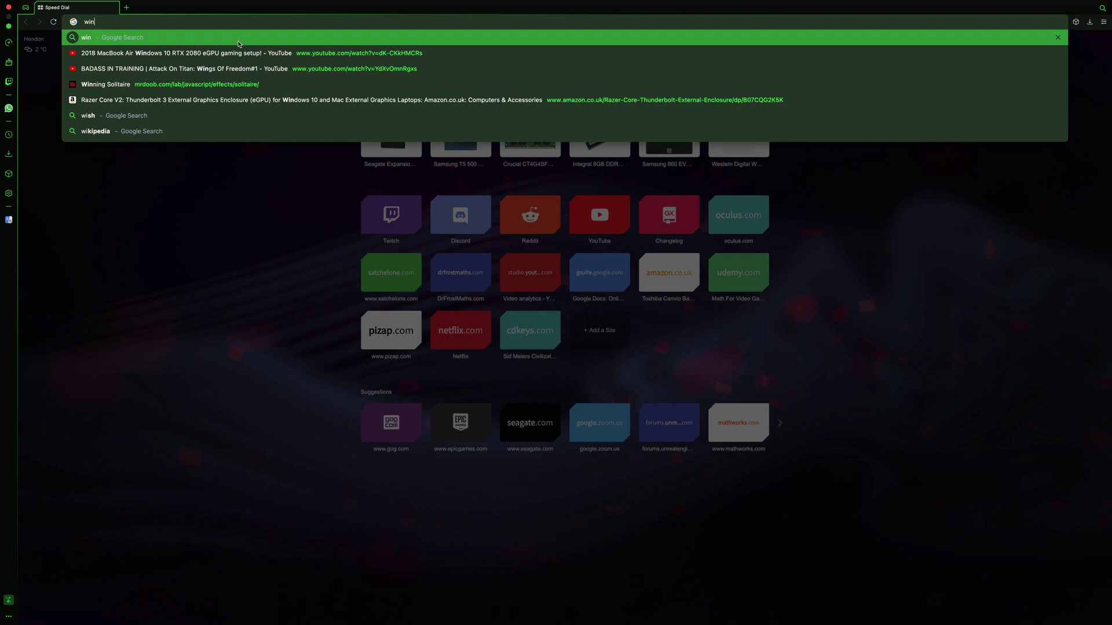
Search the web for 'windows 10 iso' and scroll Microsoft's ISO download page
text(dows q)
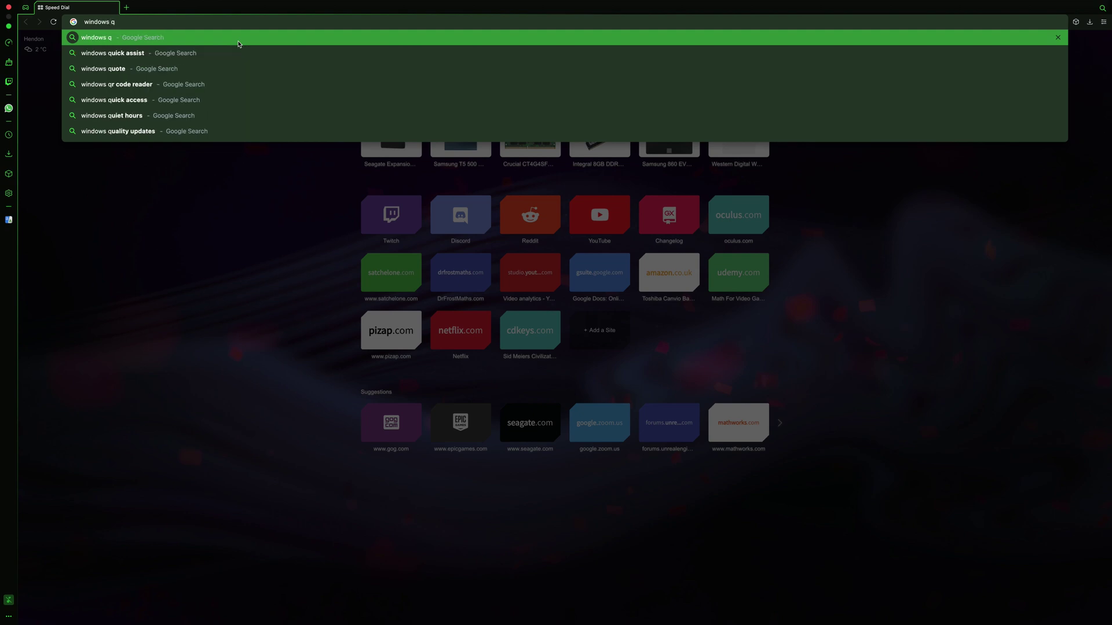
key(BackSpace)
text(10 iso)
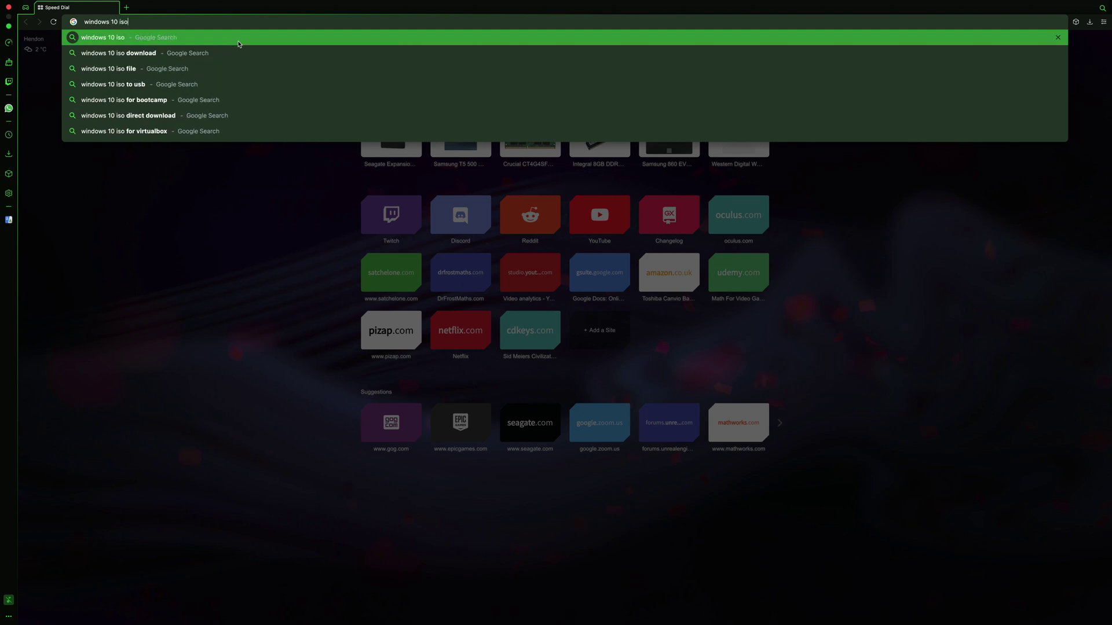
key(Return)
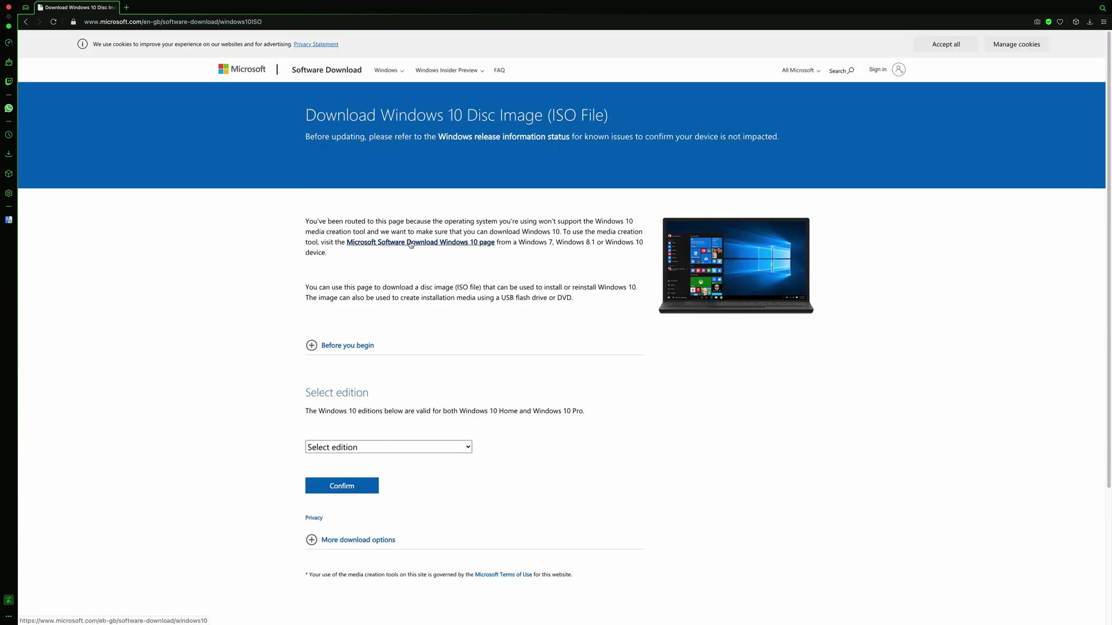
scroll(333, 489, down, 1)
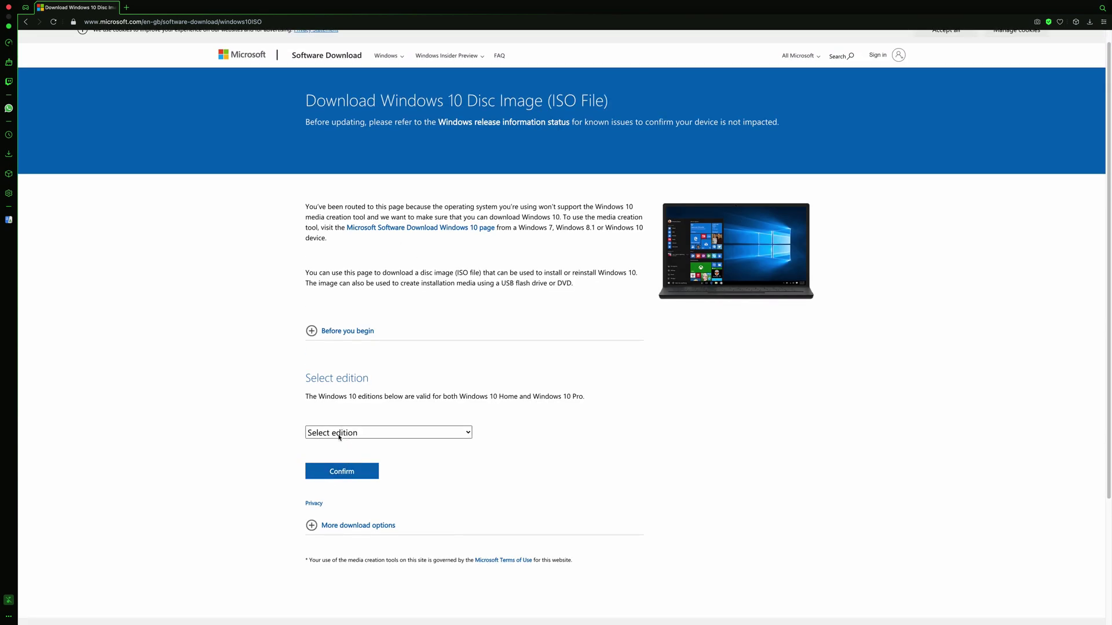
Select and confirm the Windows 10 edition, then pick English as the product language
click(340, 437)
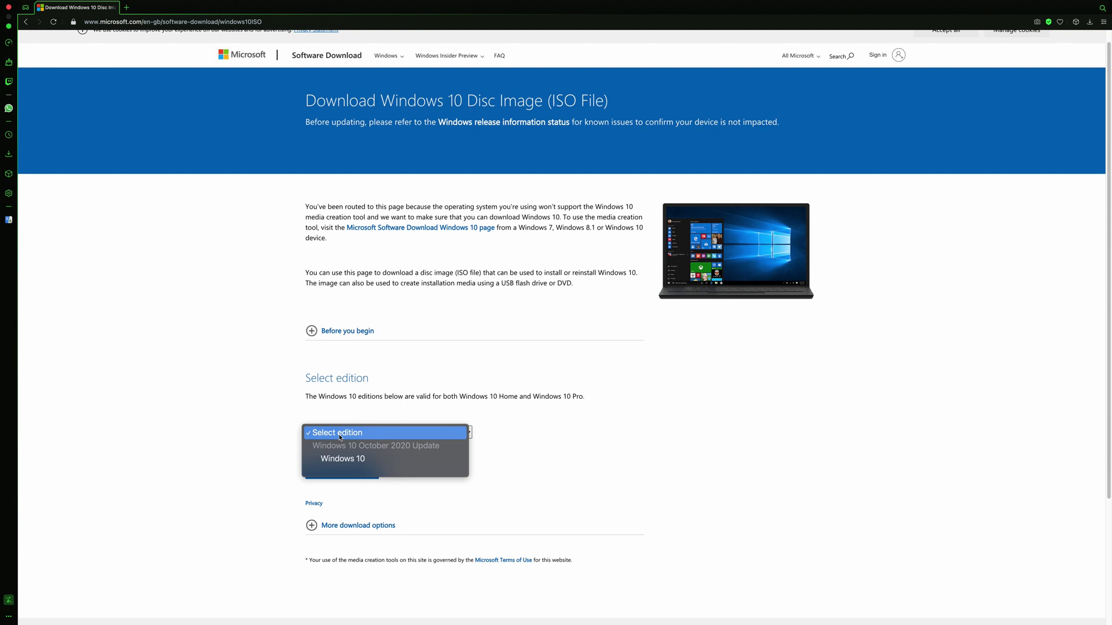
click(347, 467)
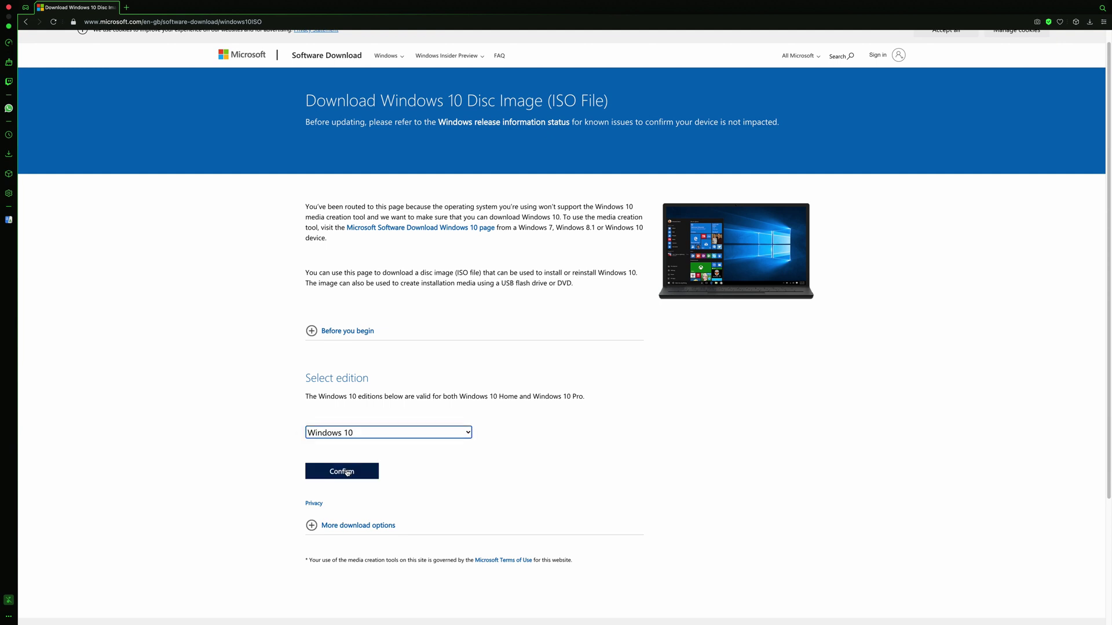
click(347, 469)
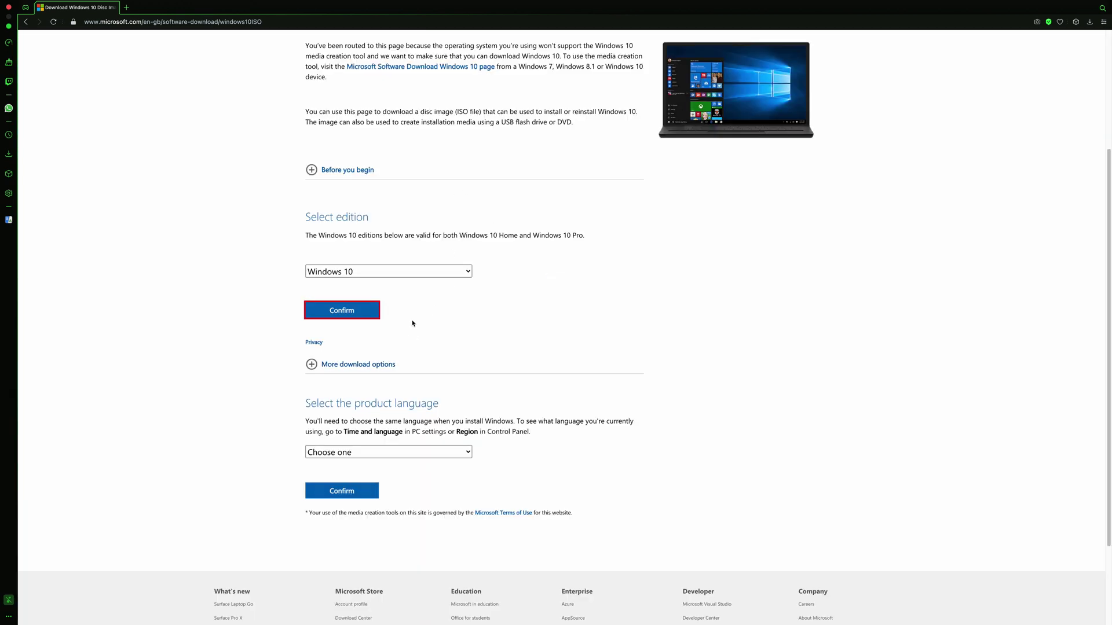
click(361, 452)
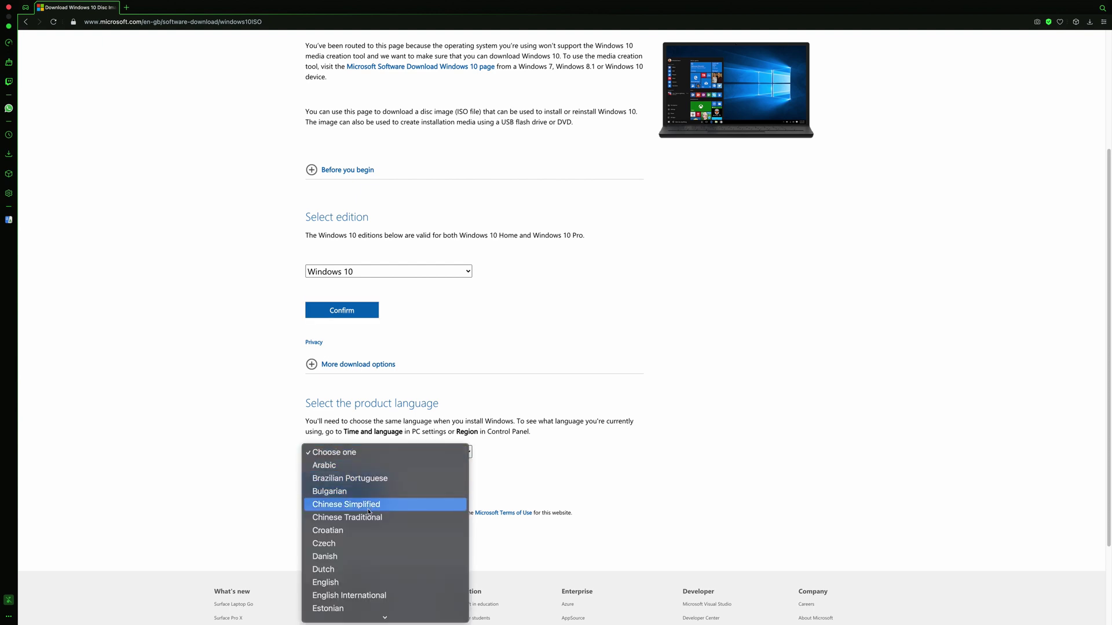
scroll(371, 511, down, 1)
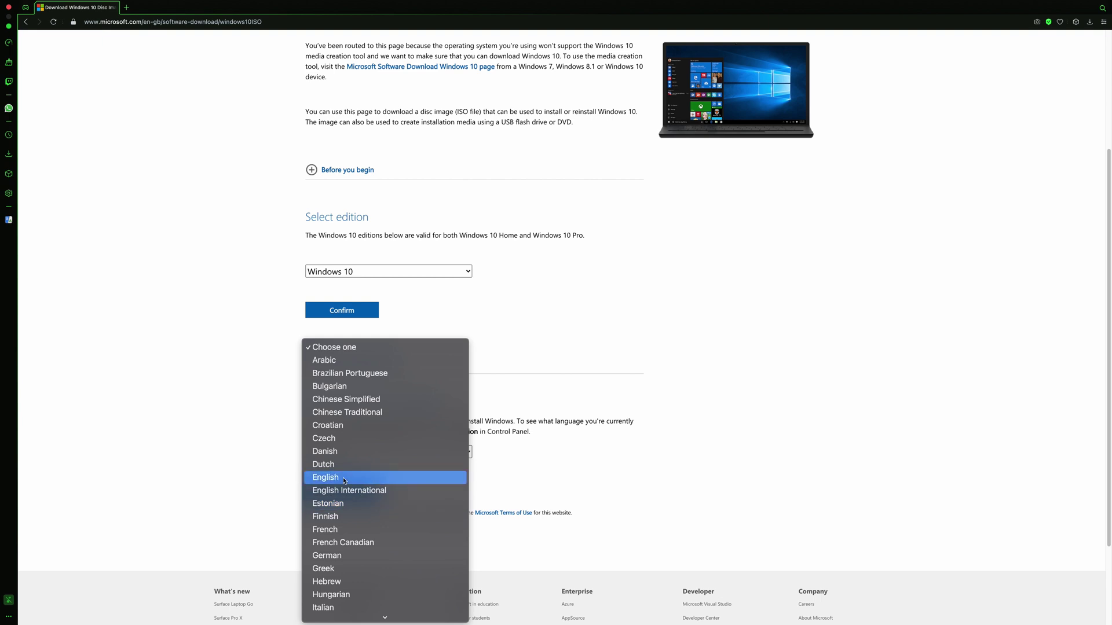
click(342, 477)
Confirm English and start the 64-bit Win10_20H2_v2_English_x64.iso download
click(349, 497)
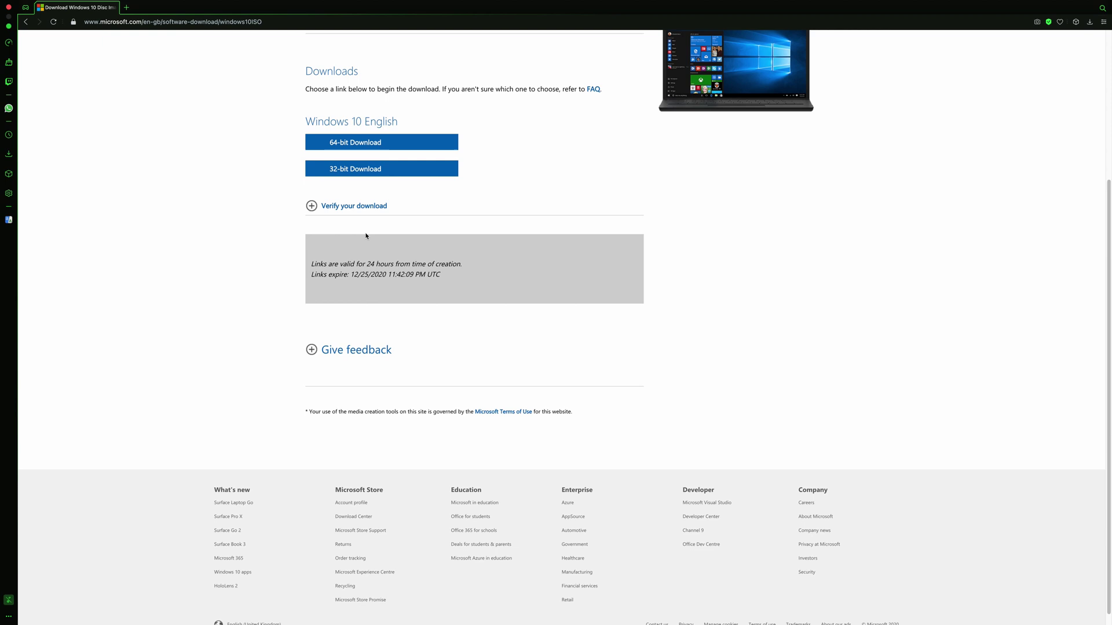
scroll(366, 236, up, 3)
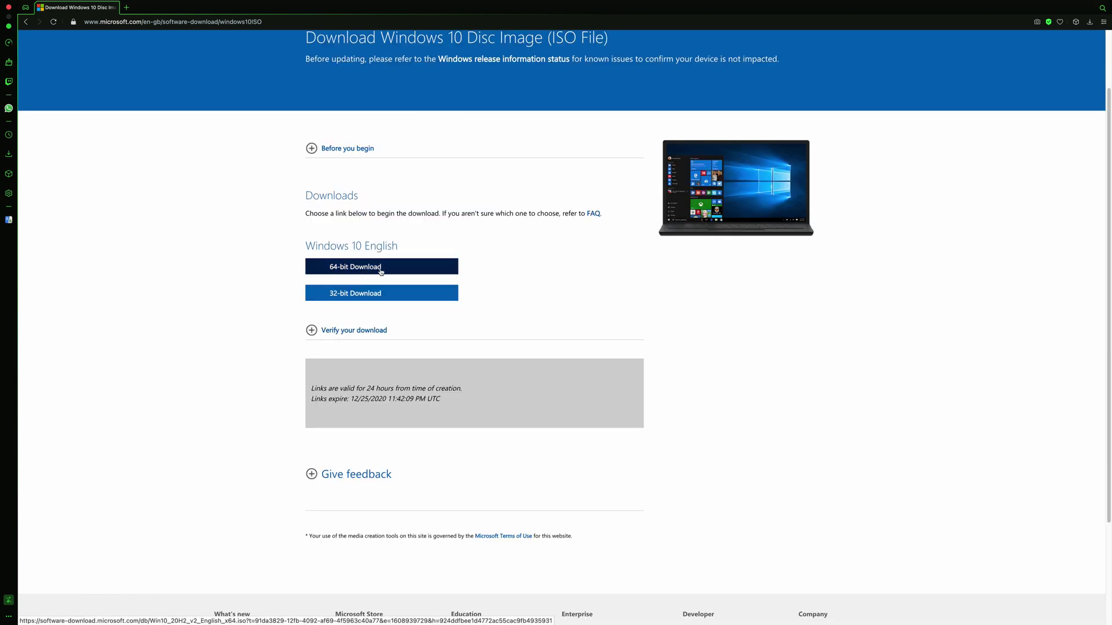
click(380, 272)
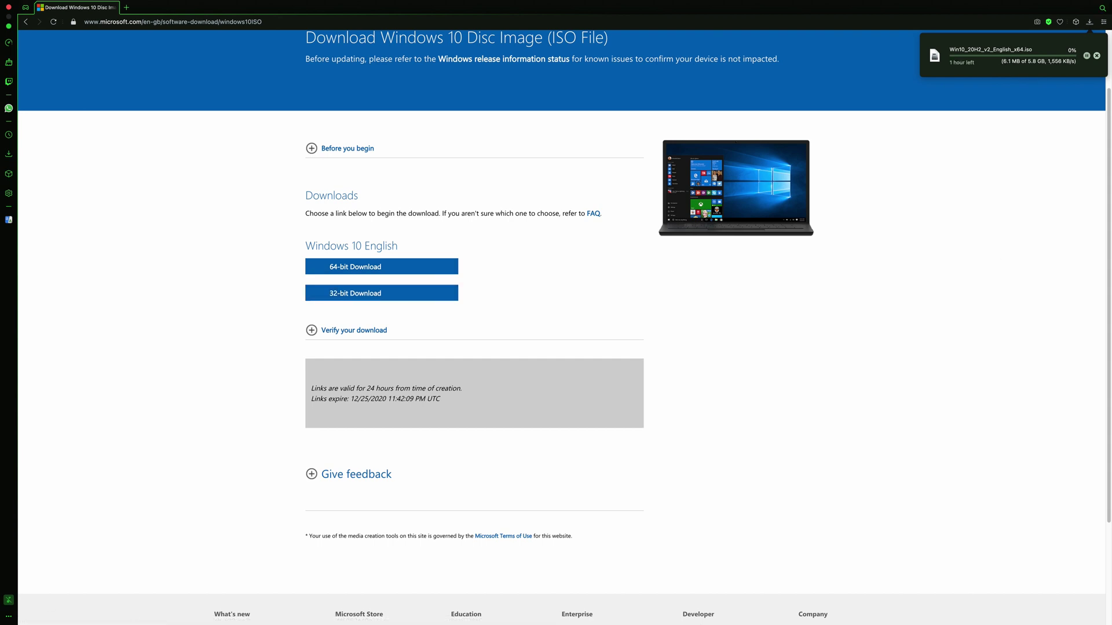
mouse_move(948, 611)
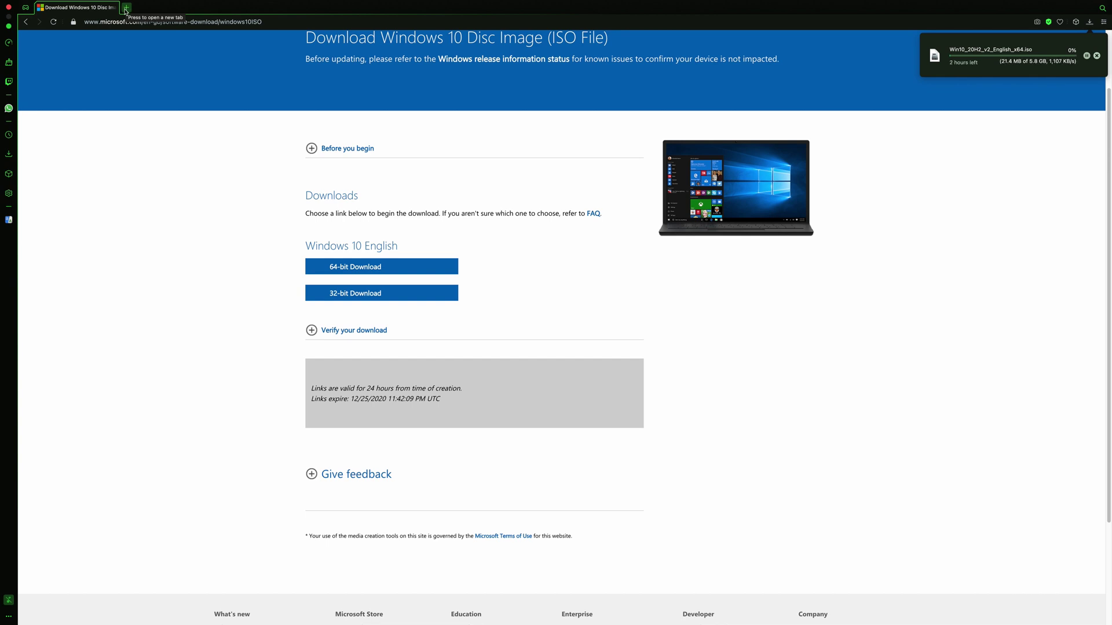
mouse_move(660, 3)
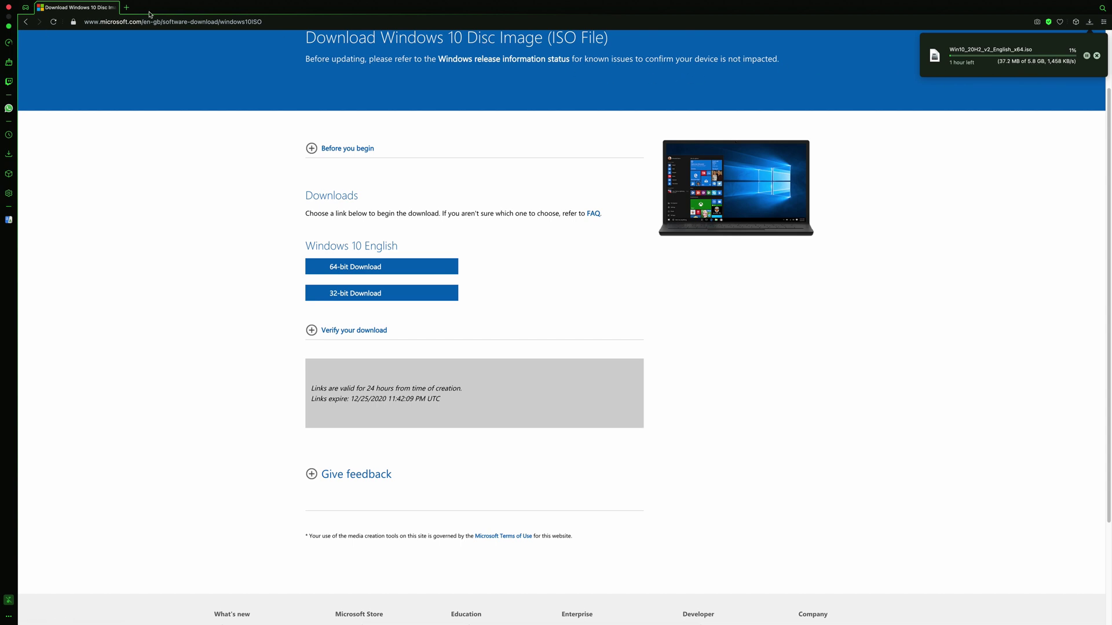
Search 'winto usb' in a new tab and download the free WinToUSB installer from EasyUEFI
click(127, 8)
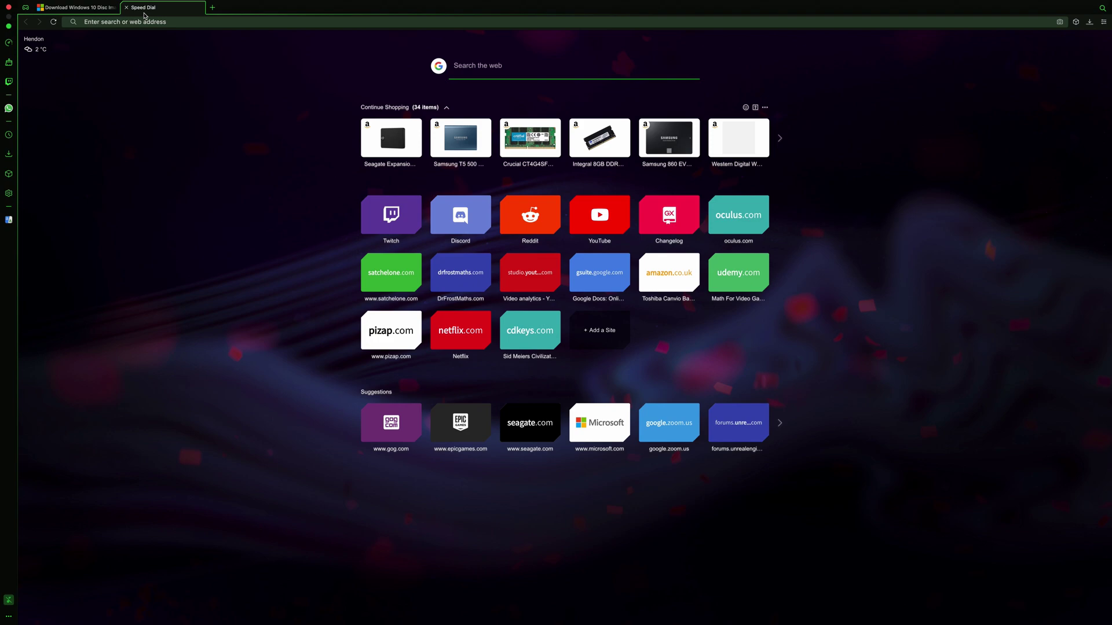
text(winto )
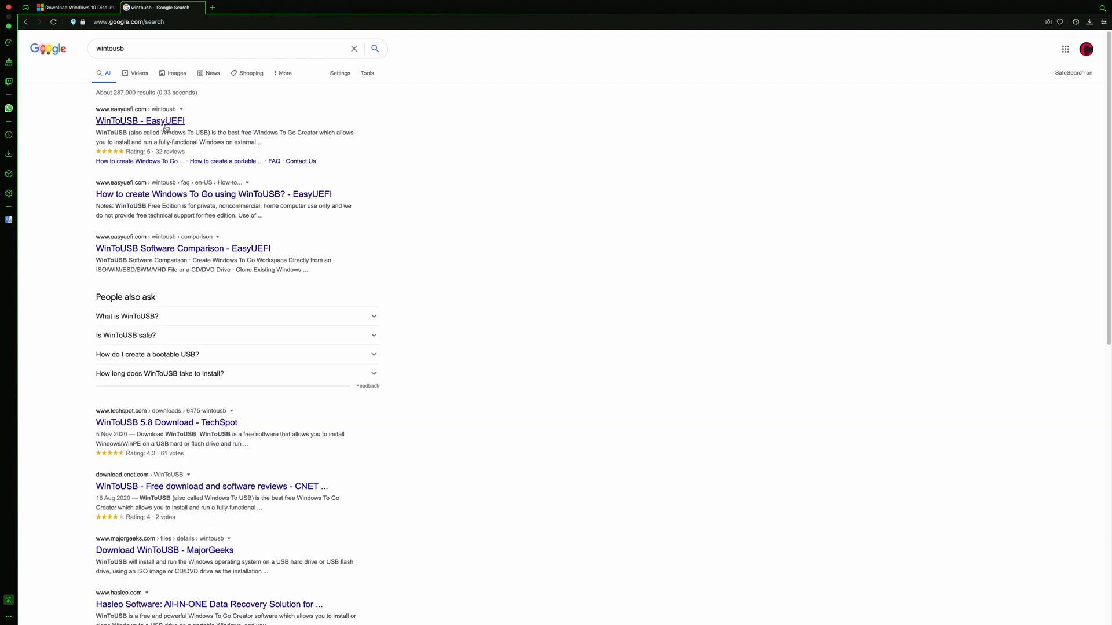
click(167, 131)
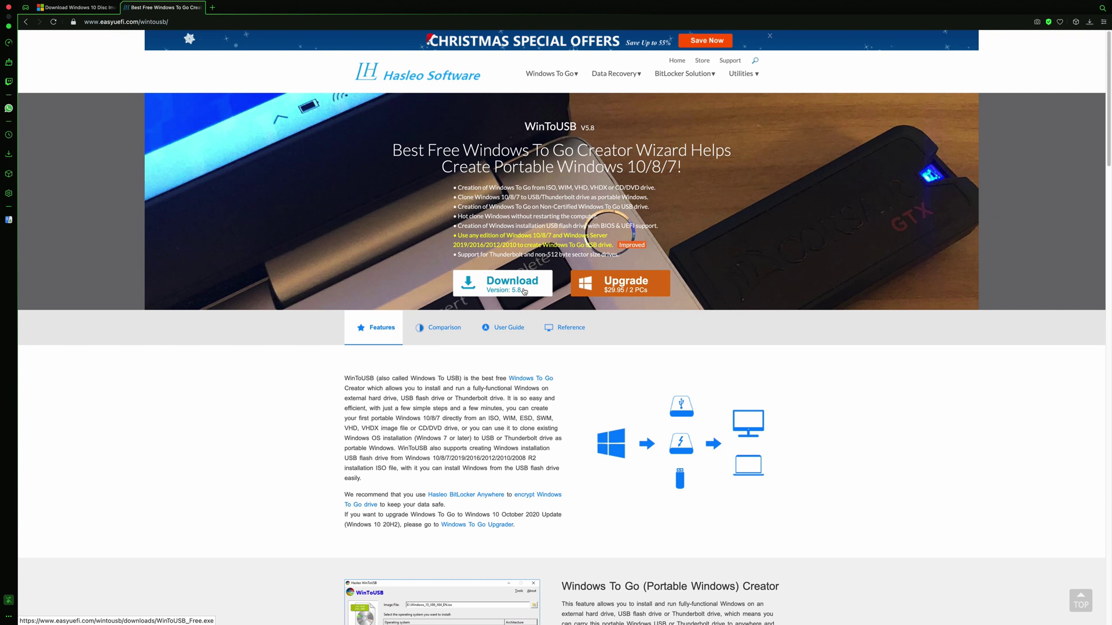
click(524, 291)
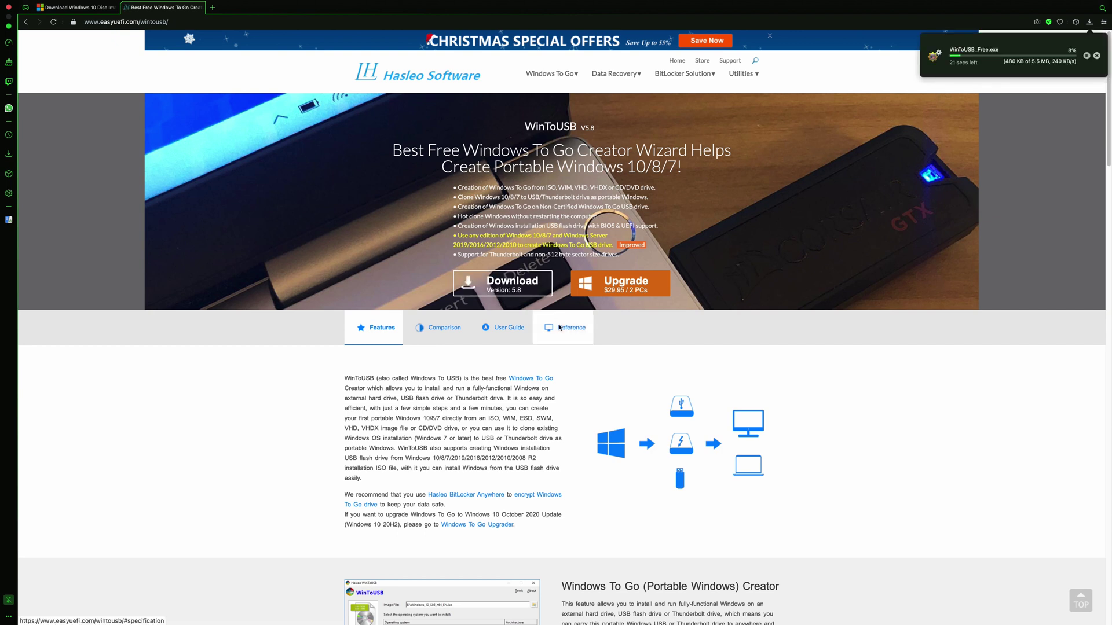
click(213, 7)
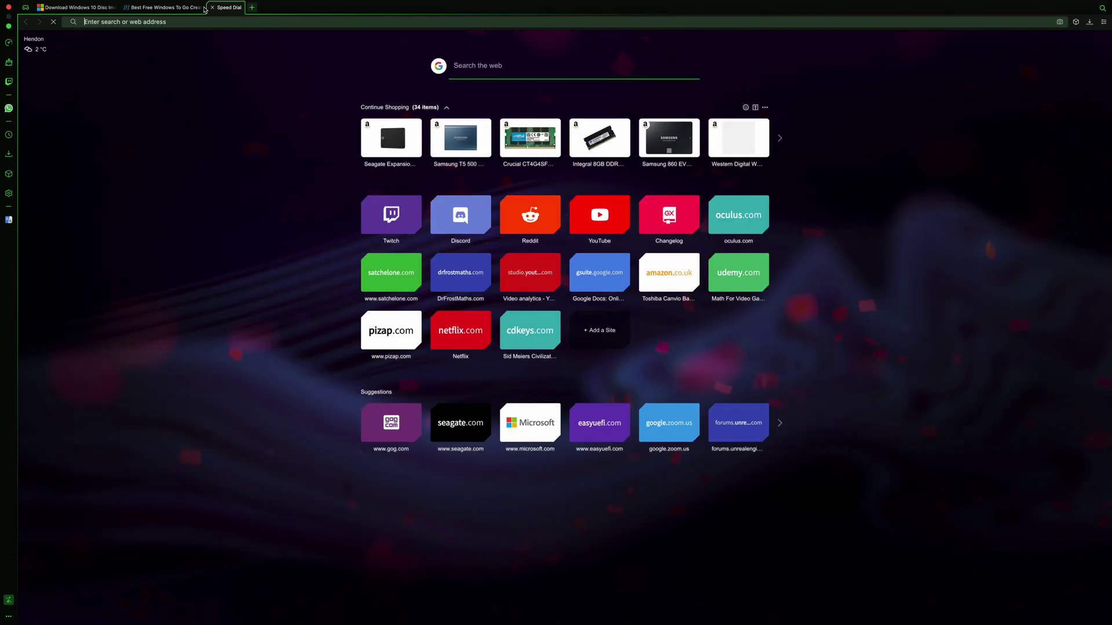
Search 'vmware fusion' and download the Fusion 12 Pro trial, VMware-Fusion-12.1.0-17195230.dmg
text(vmw)
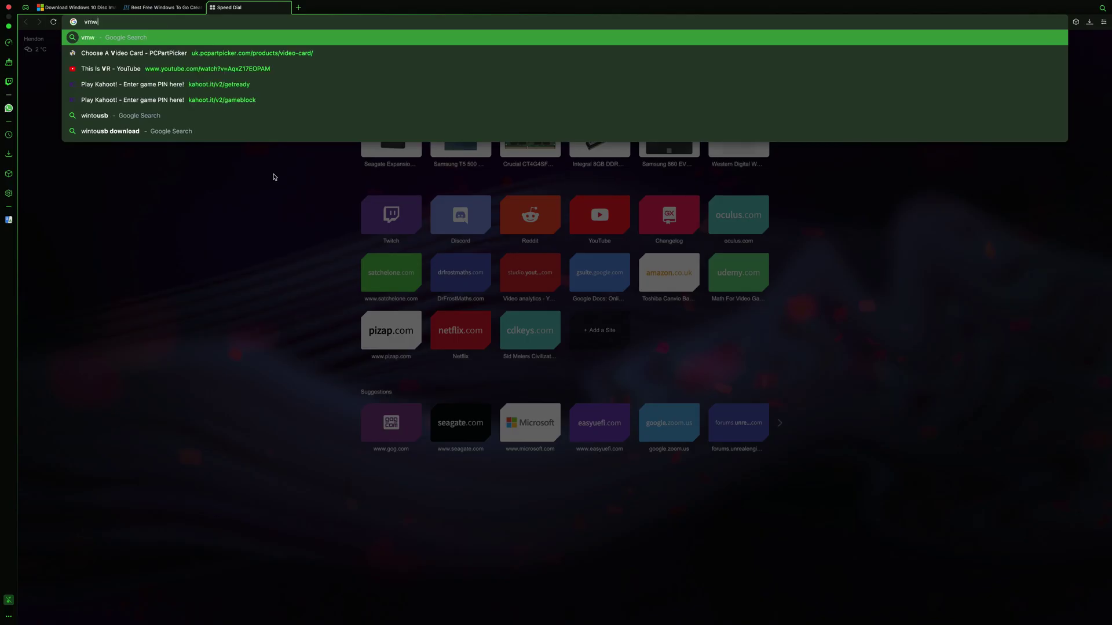
text(are fusion)
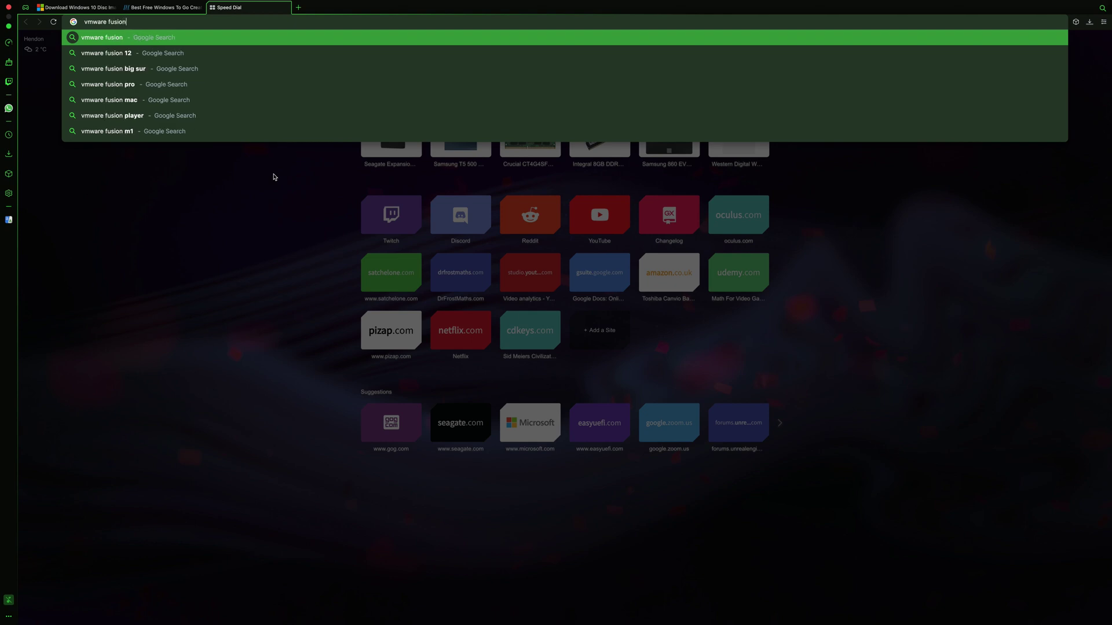
key(Return)
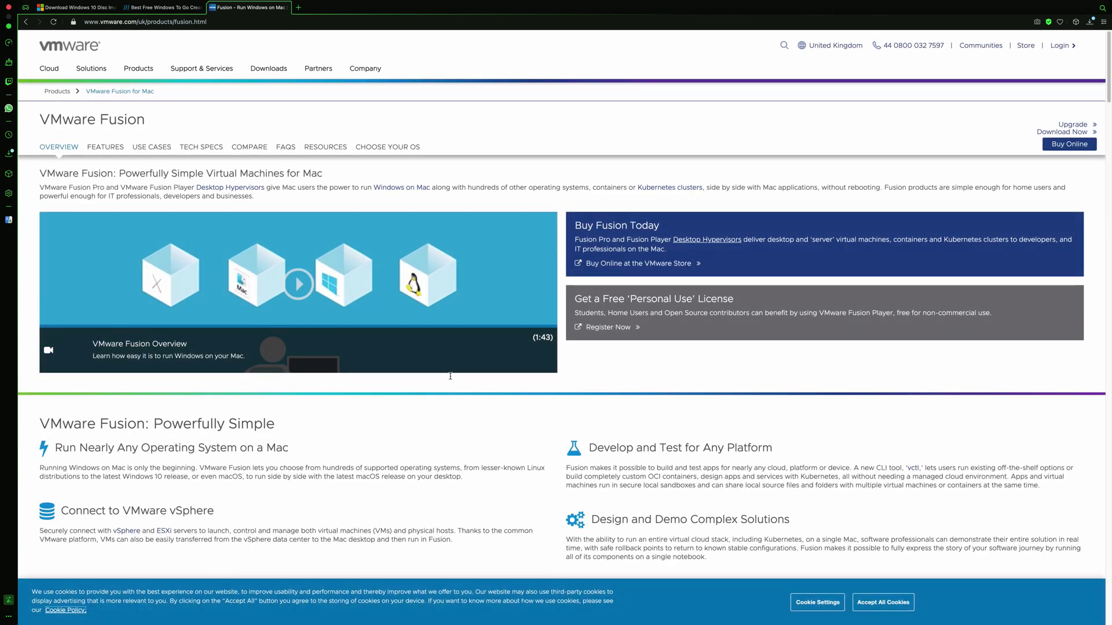
scroll(479, 380, down, 5)
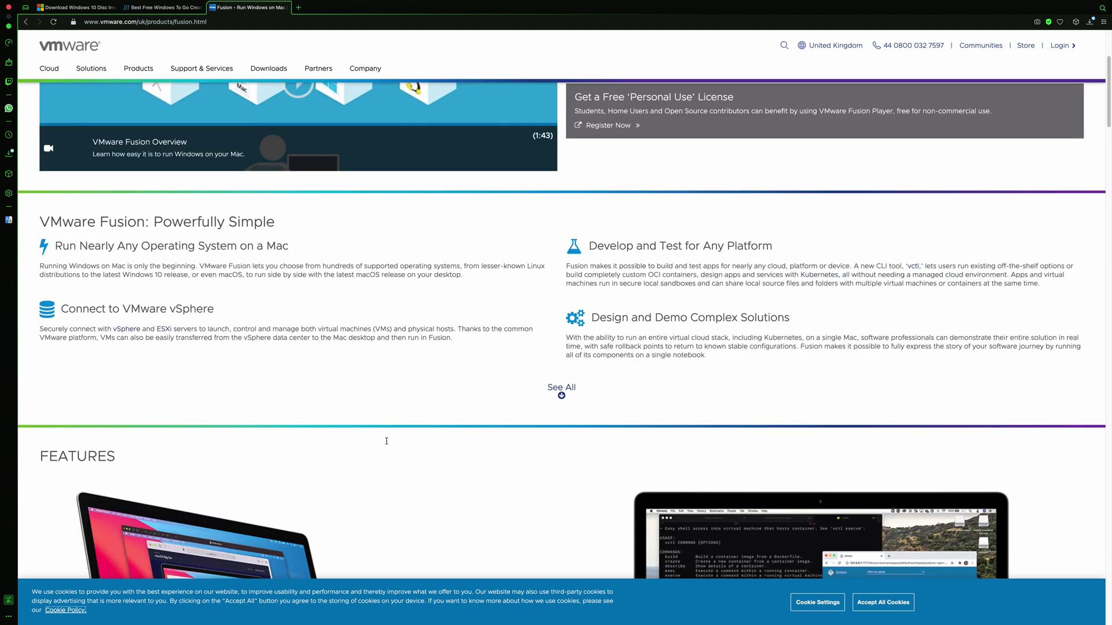
scroll(384, 439, up, 5)
scroll(521, 405, up, 1)
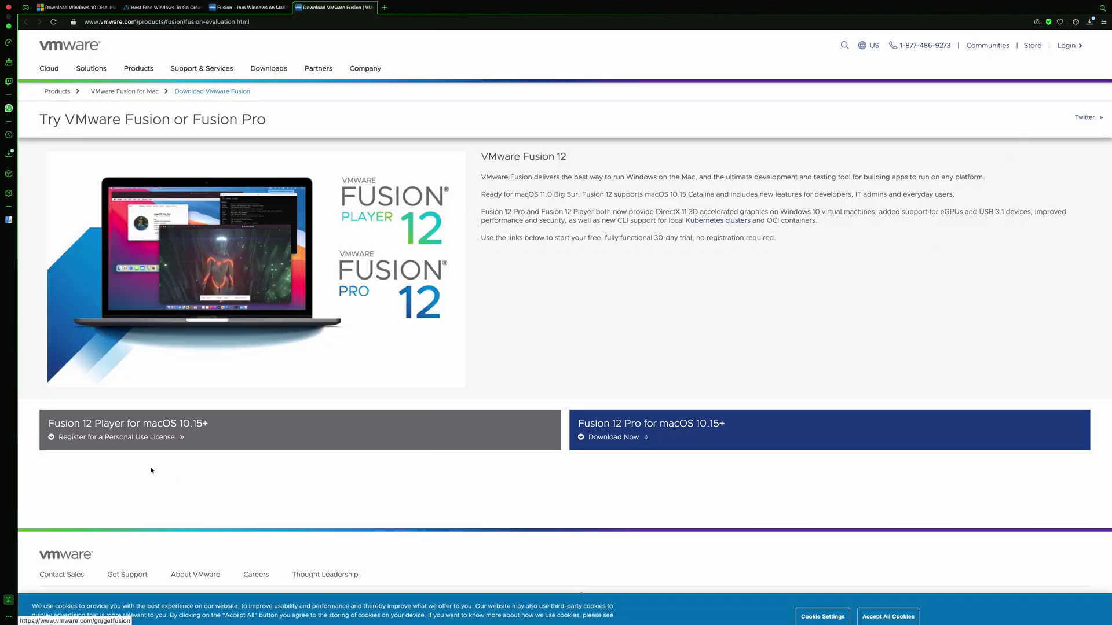
click(608, 438)
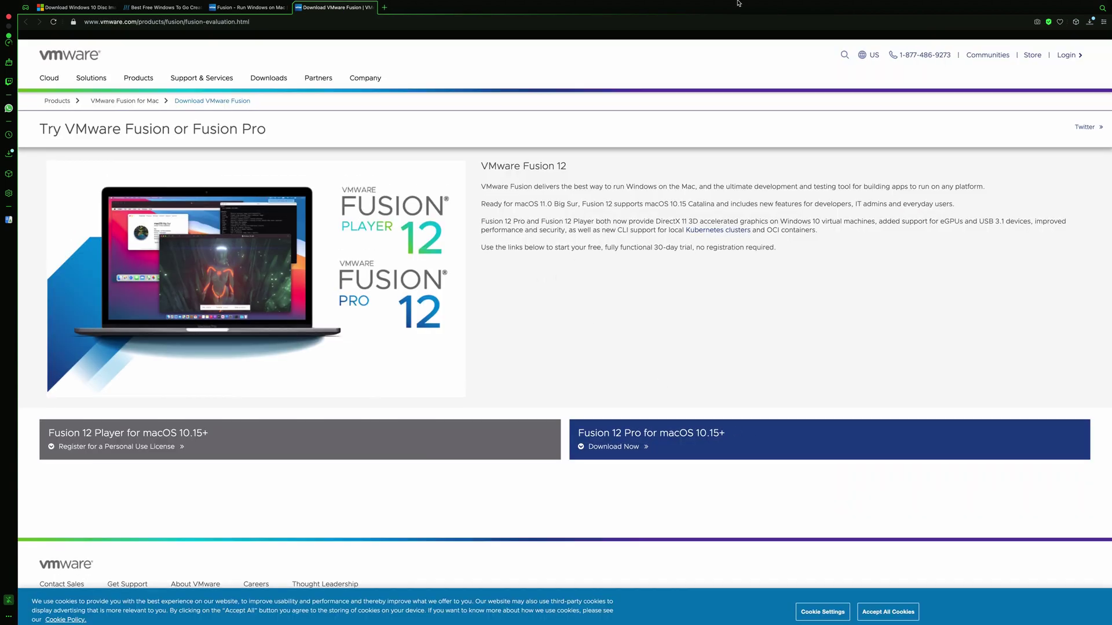
Launch Boot Camp Assistant from Spotlight to fetch the Windows support software
key(super+space)
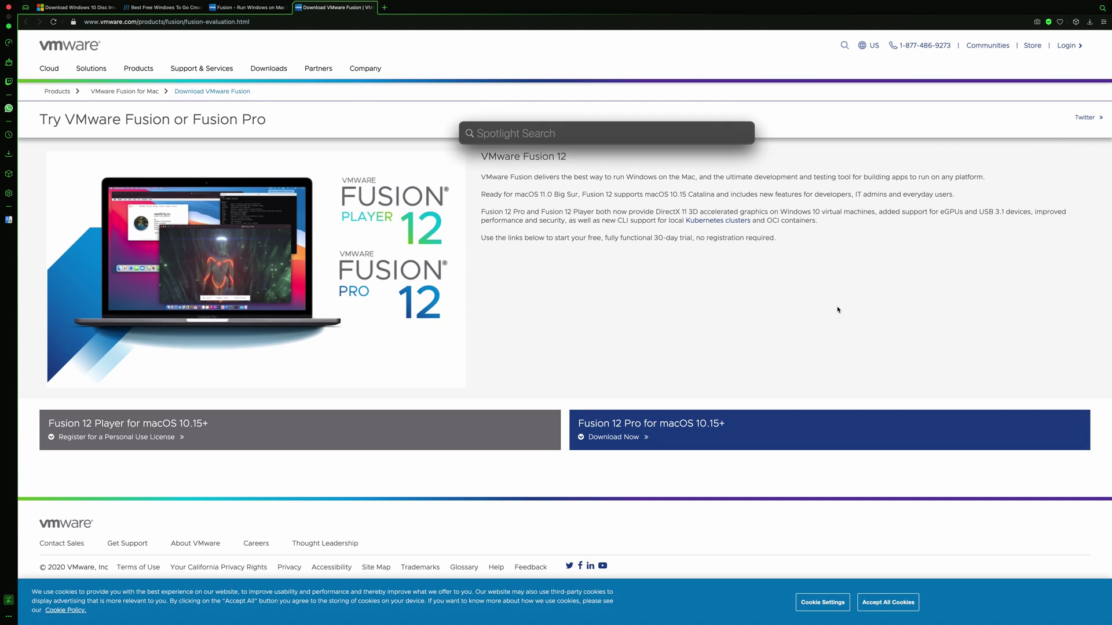
text(Boot Camp Ass)
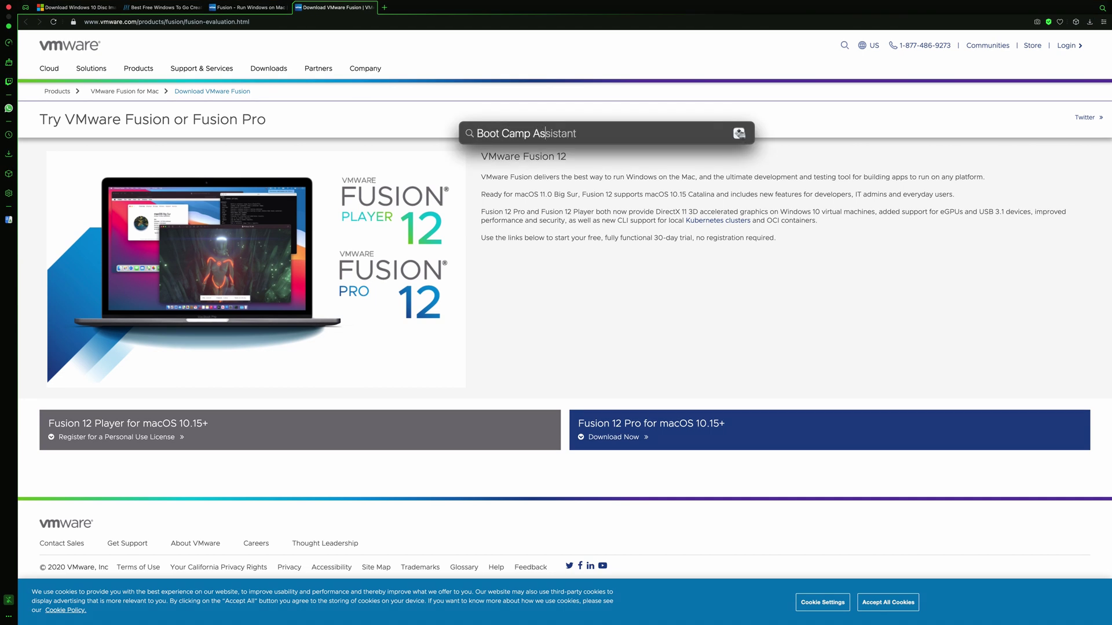
key(Return)
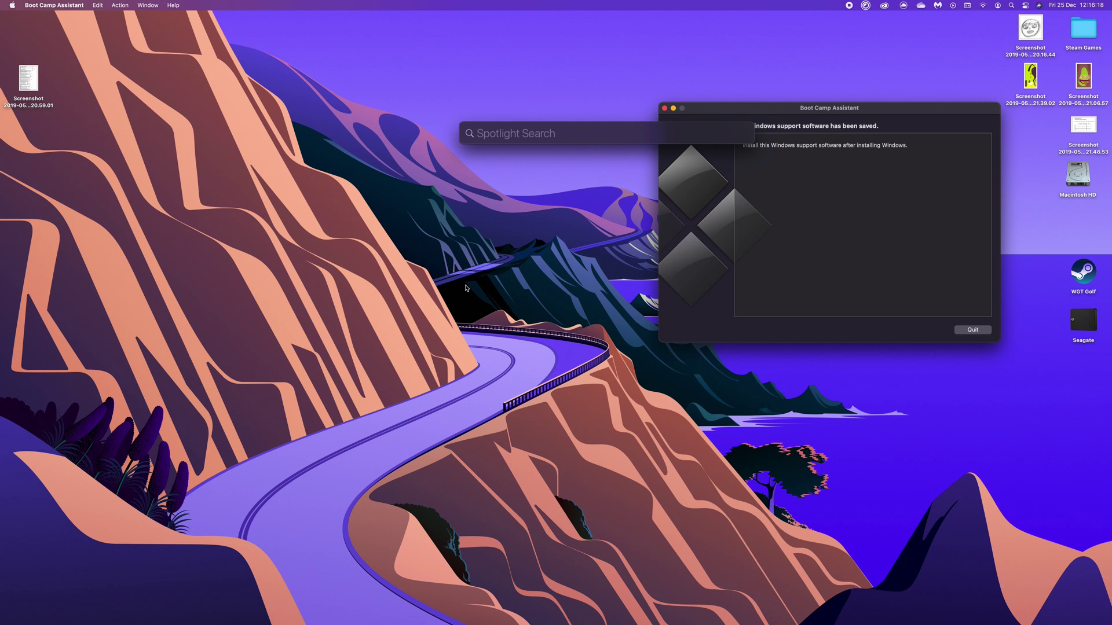
Launch Disk Utility and select the Seagate drive
text(Disk Utility)
key(Return)
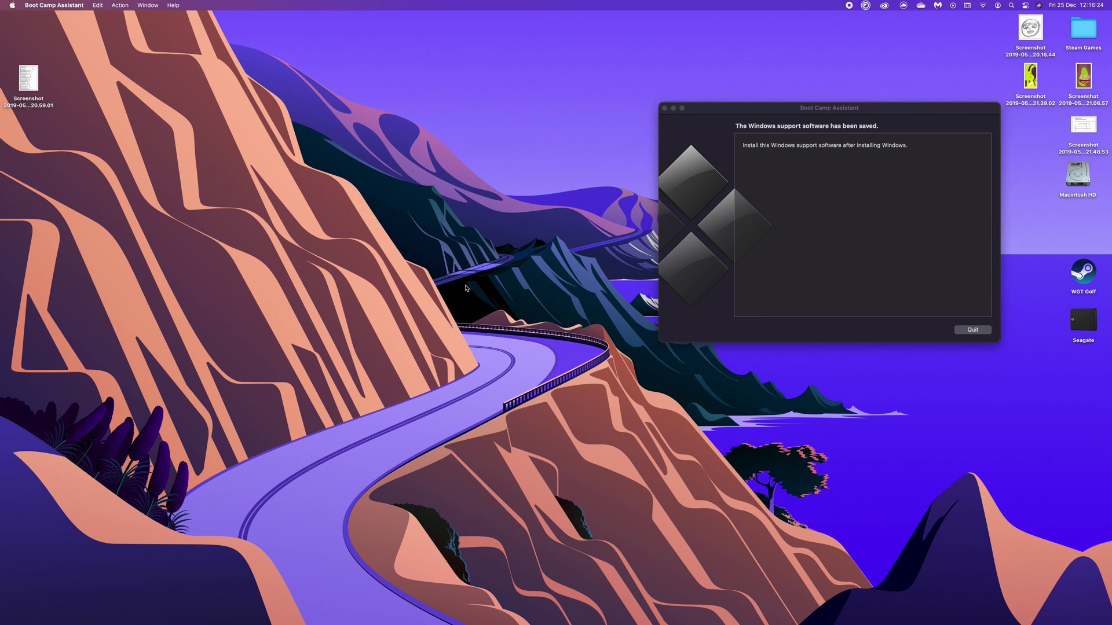
drag(323, 180, 405, 123)
click(268, 201)
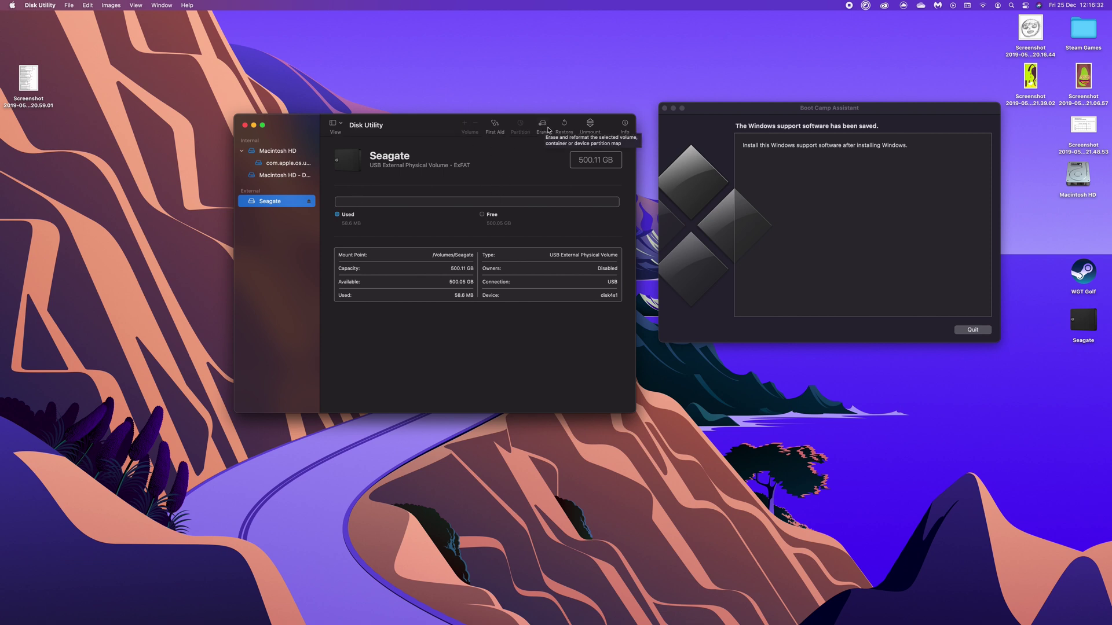
Erase the Seagate drive with MS-DOS (FAT) format and the name BOOTCAMP
click(541, 126)
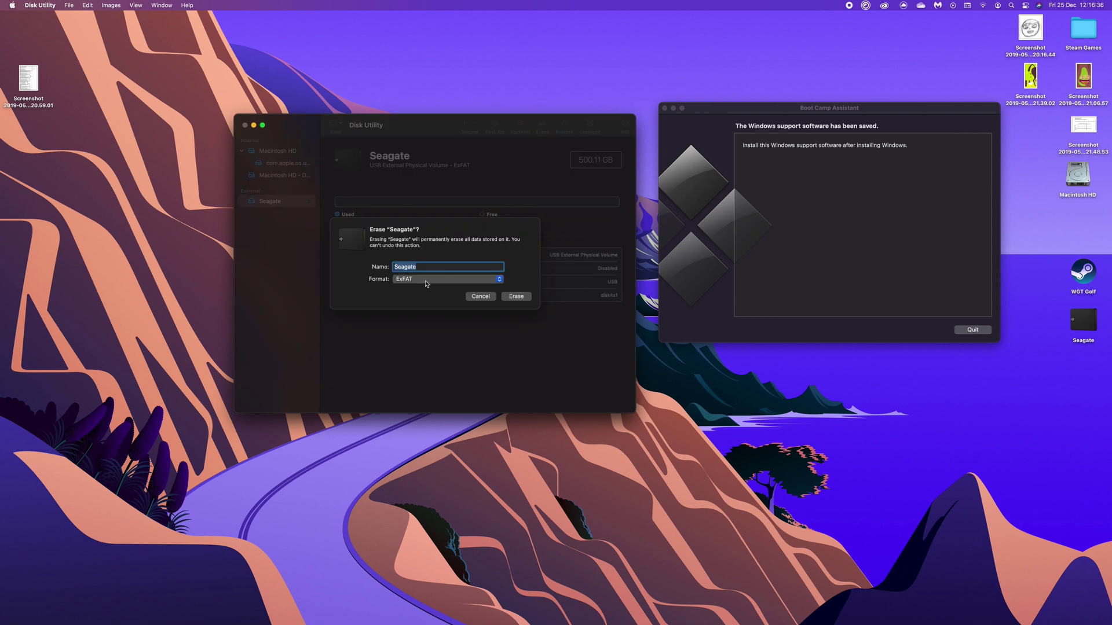
click(426, 281)
click(428, 270)
text(BOOTCAMP)
click(515, 297)
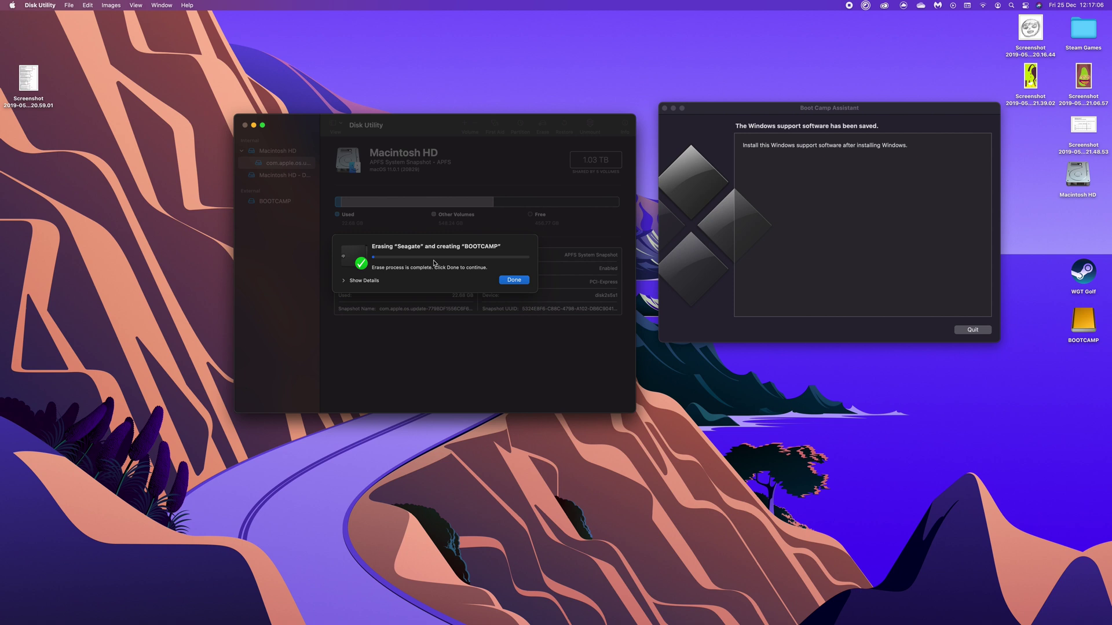
Dismiss the erase progress, inspect the 500.11 GB FAT32 BOOTCAMP volume, and close Disk Utility
click(513, 280)
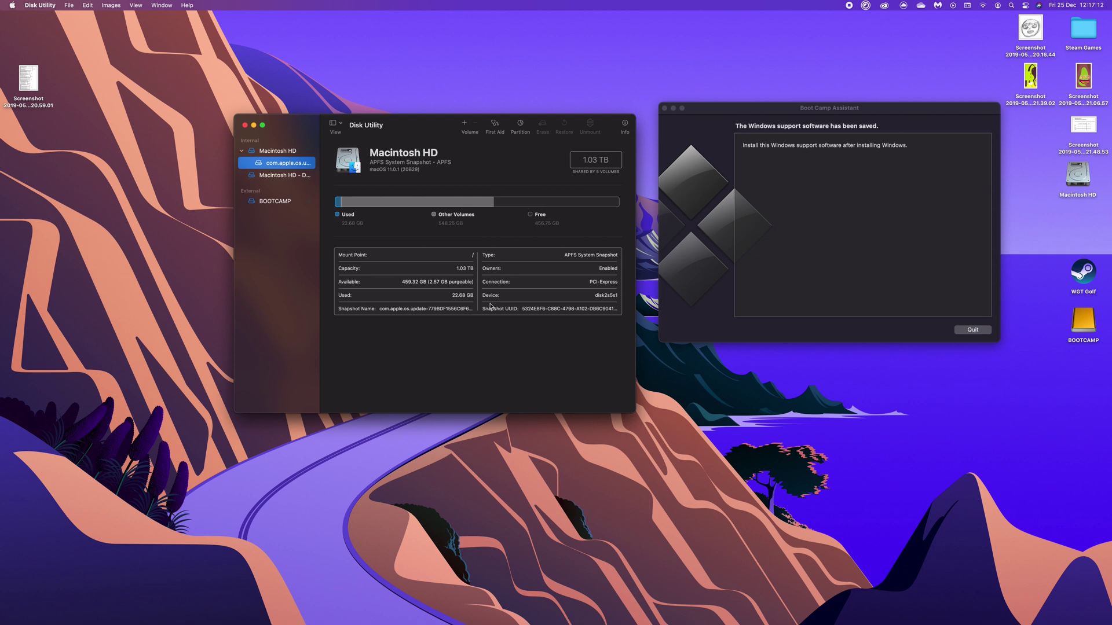
click(262, 202)
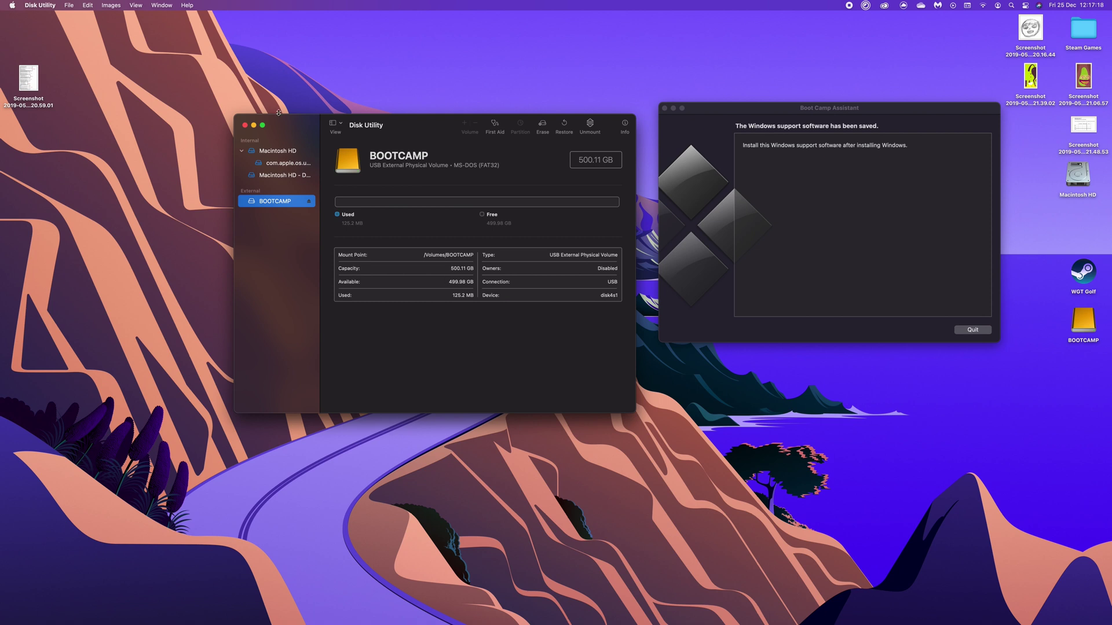
click(245, 125)
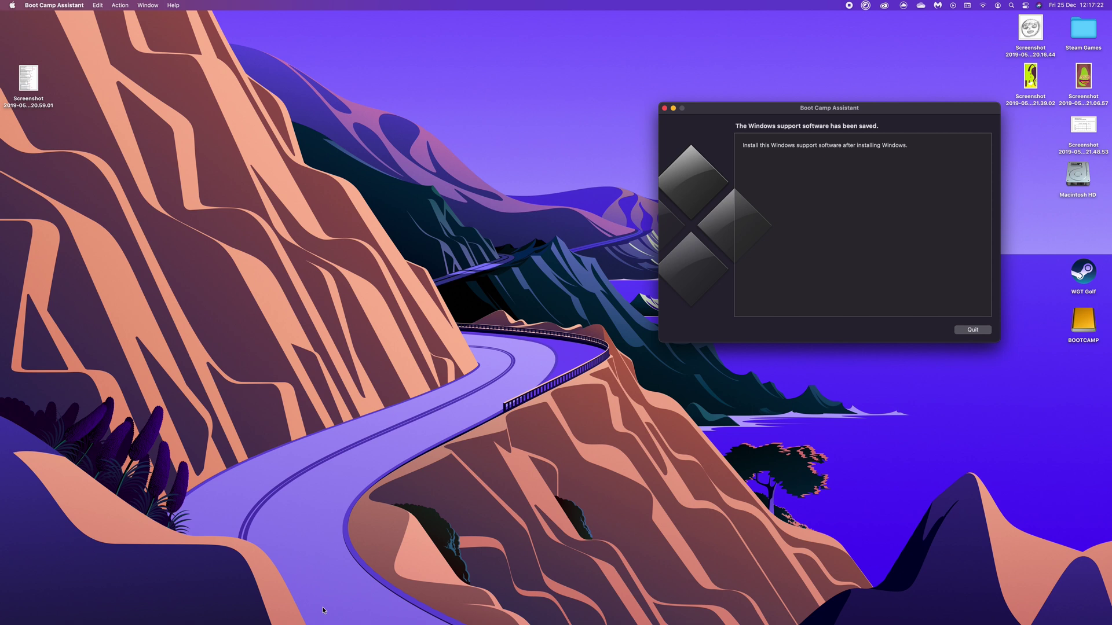
mouse_move(270, 612)
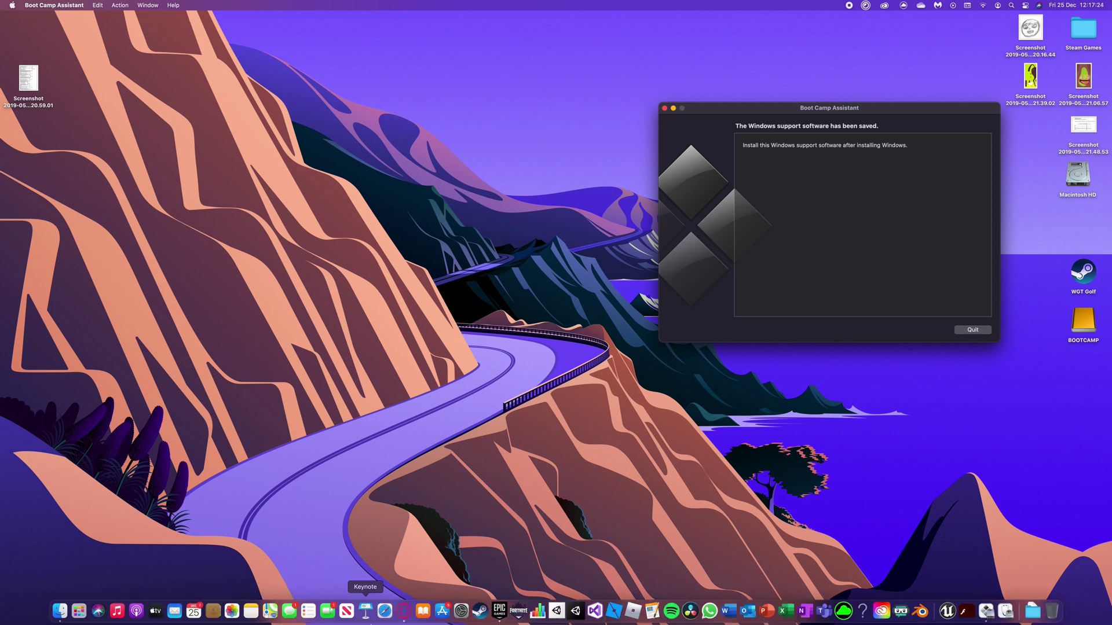
Open VMware-Fusion-12.1.0-17195230.dmg from the Downloads stack, skipping its verification
click(1033, 615)
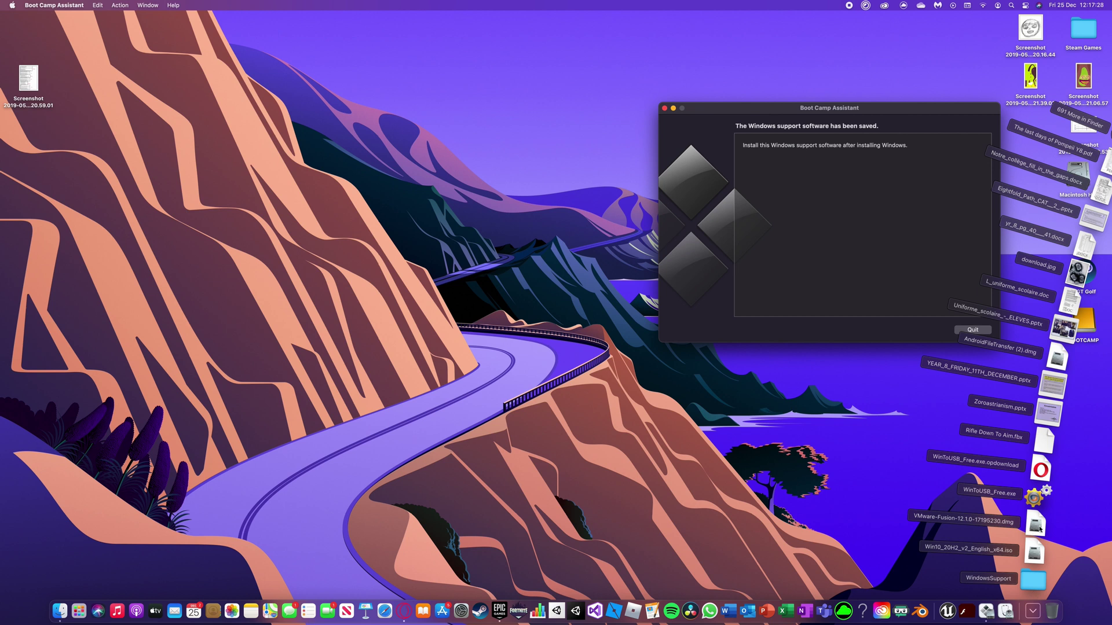
click(1037, 526)
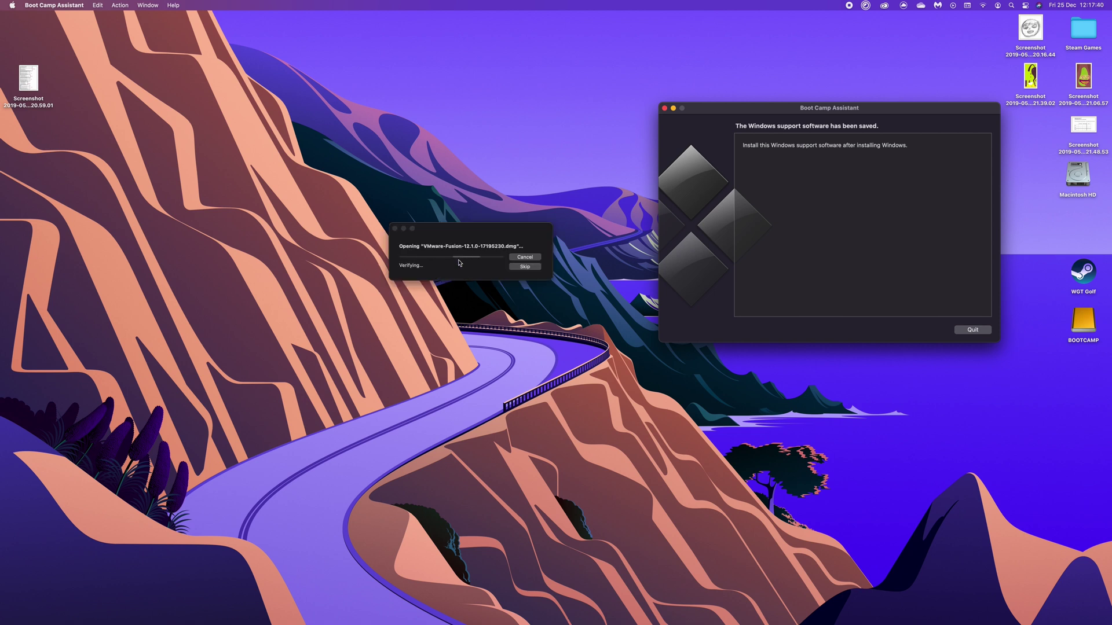
drag(458, 236, 323, 176)
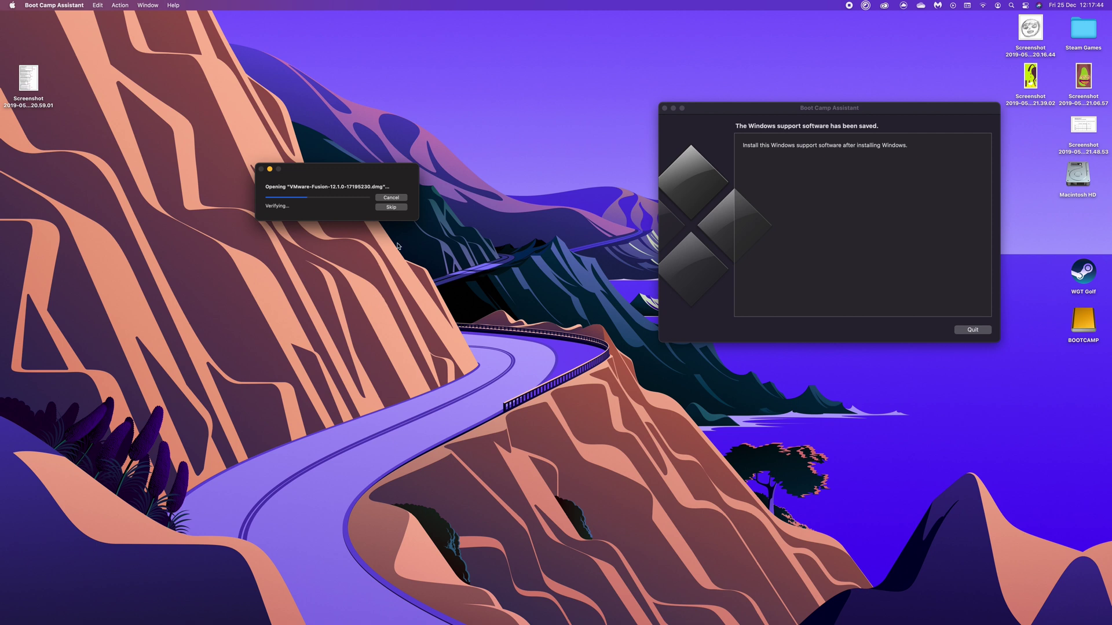
click(391, 206)
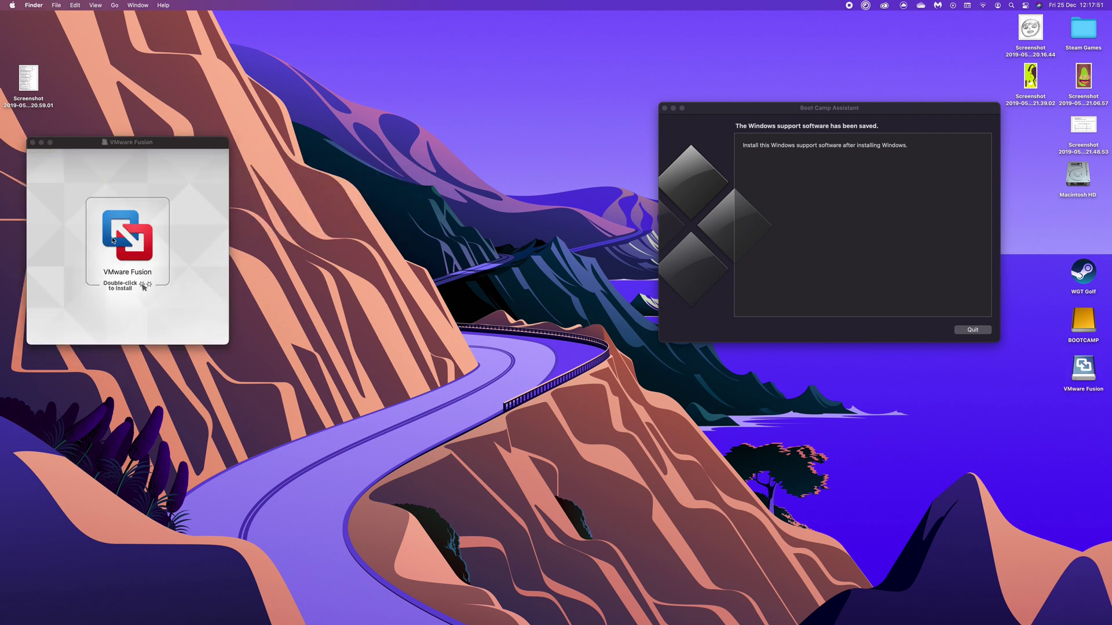
Launch VMware Fusion from the mounted image and approve the downloaded-from-internet warning
double_click(124, 247)
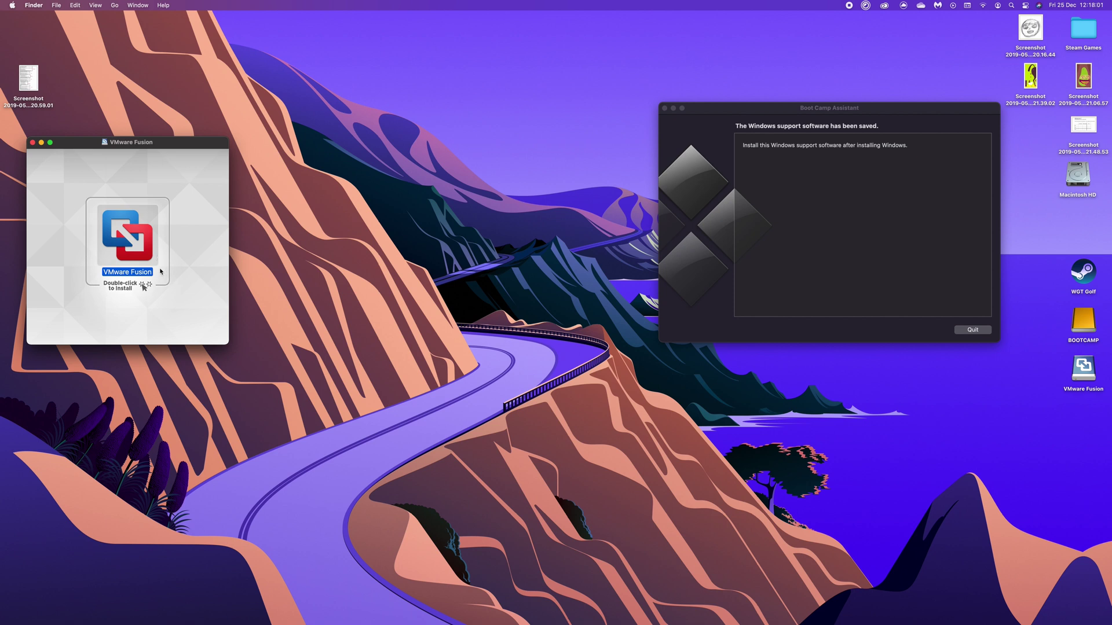
double_click(127, 234)
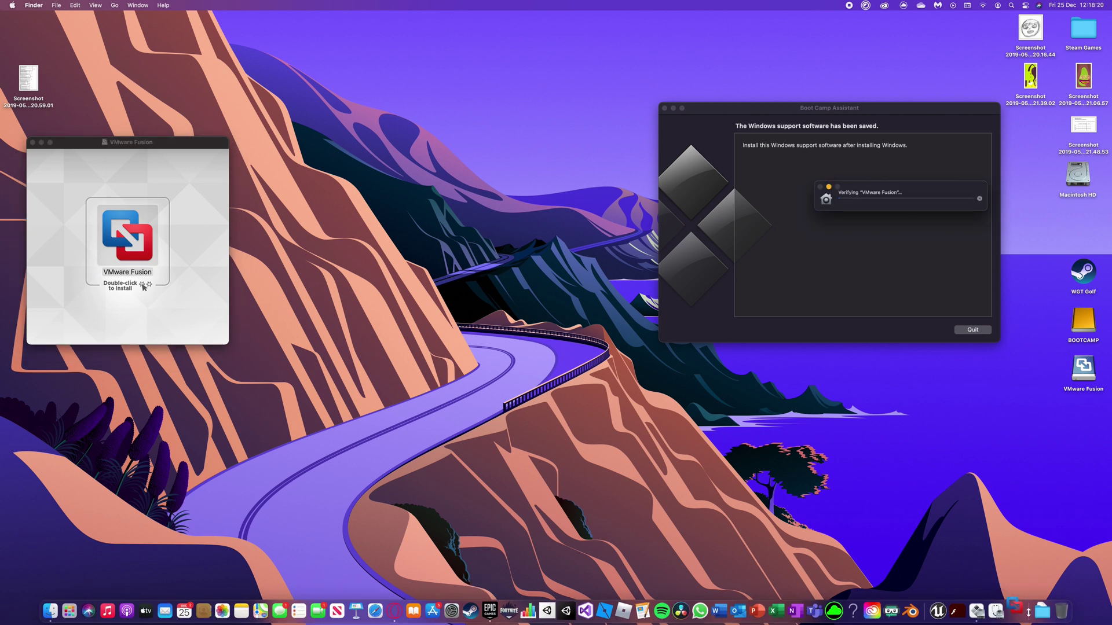
drag(876, 191, 462, 198)
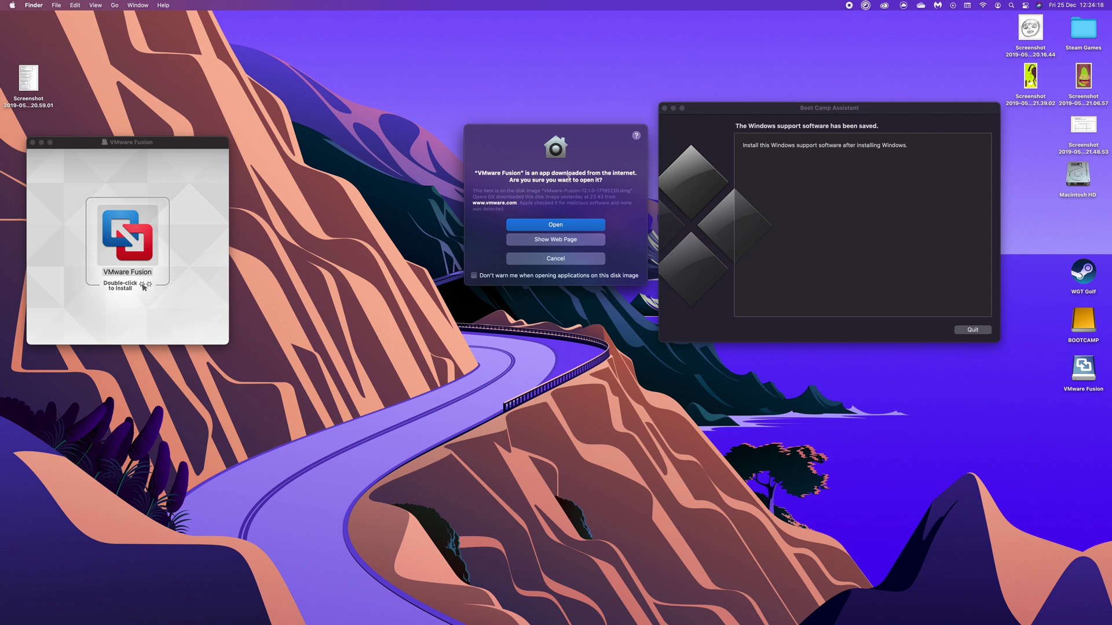
click(598, 229)
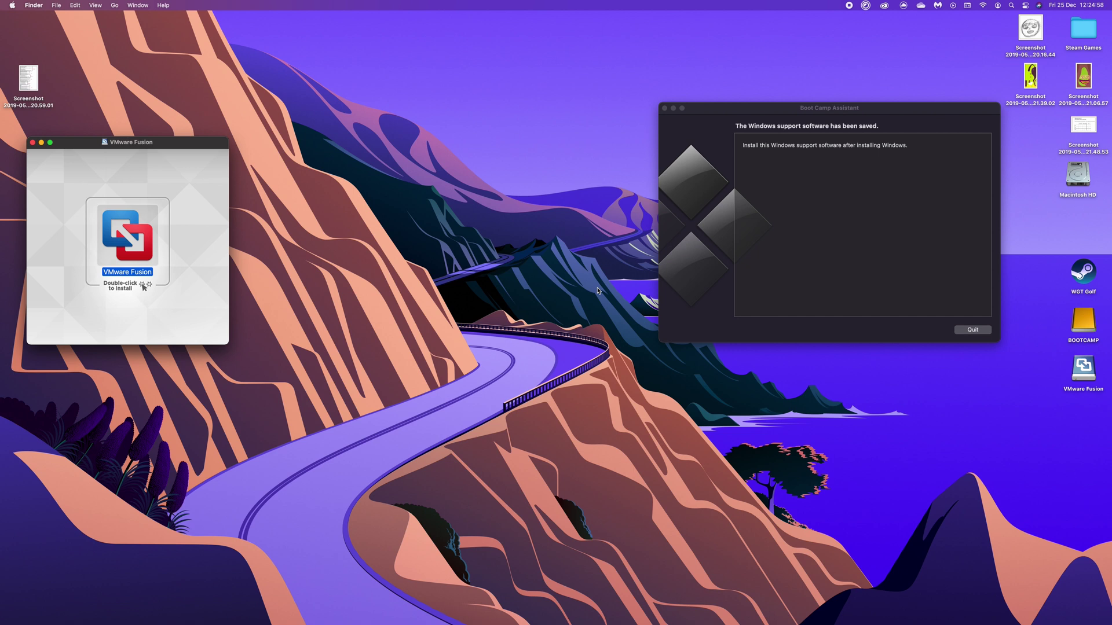
key(super+o)
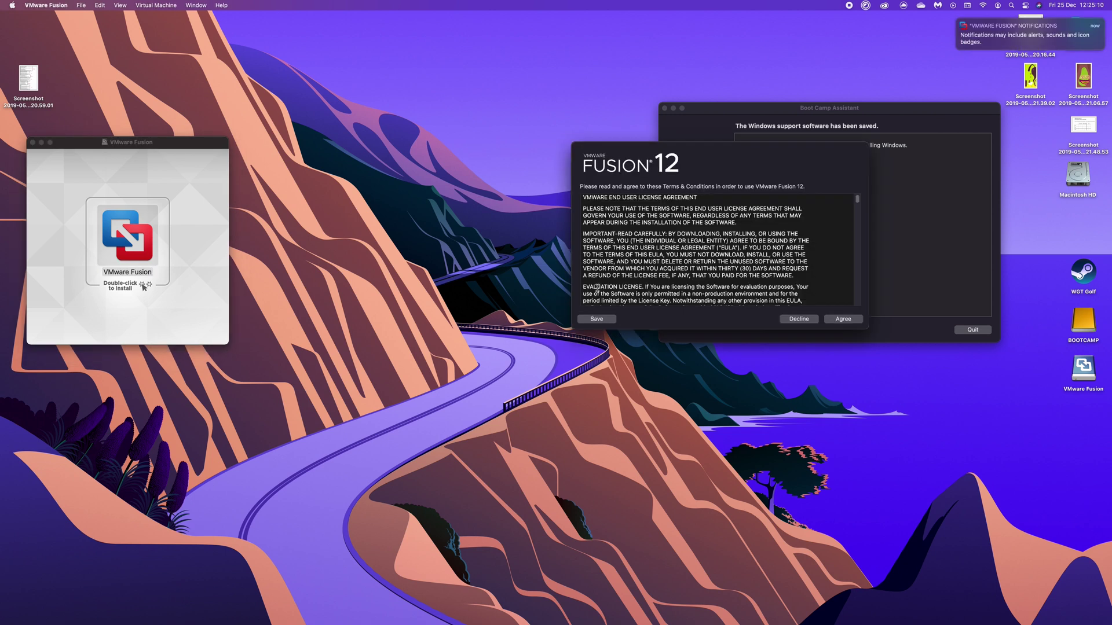
Agree to the VMware EULA and activate the 30-day Fusion 12 Professional trial
drag(692, 161, 463, 126)
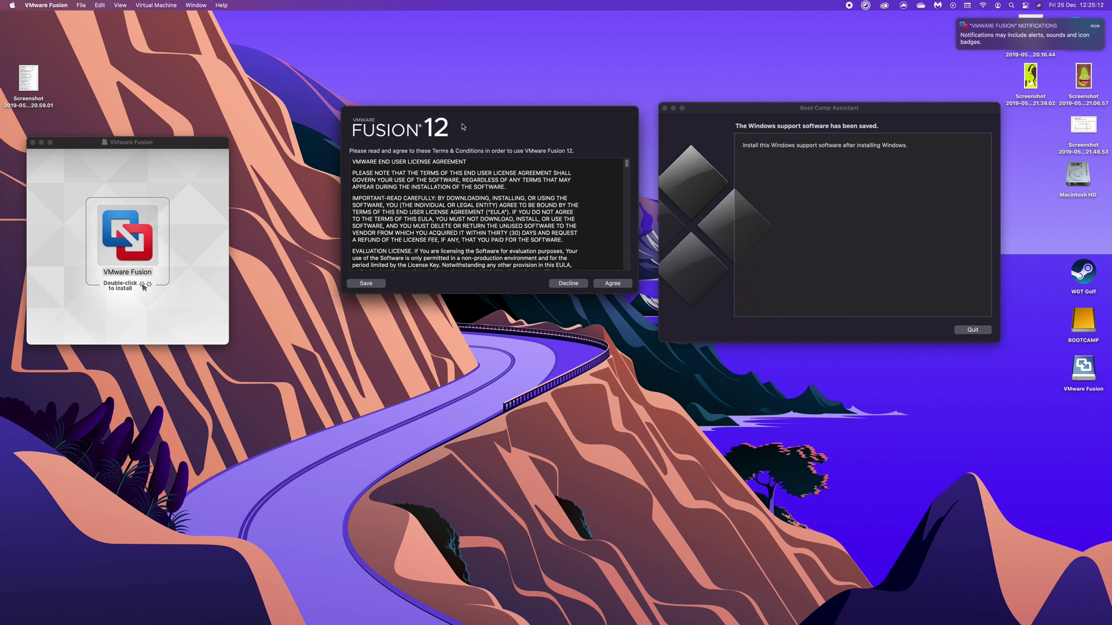
click(623, 288)
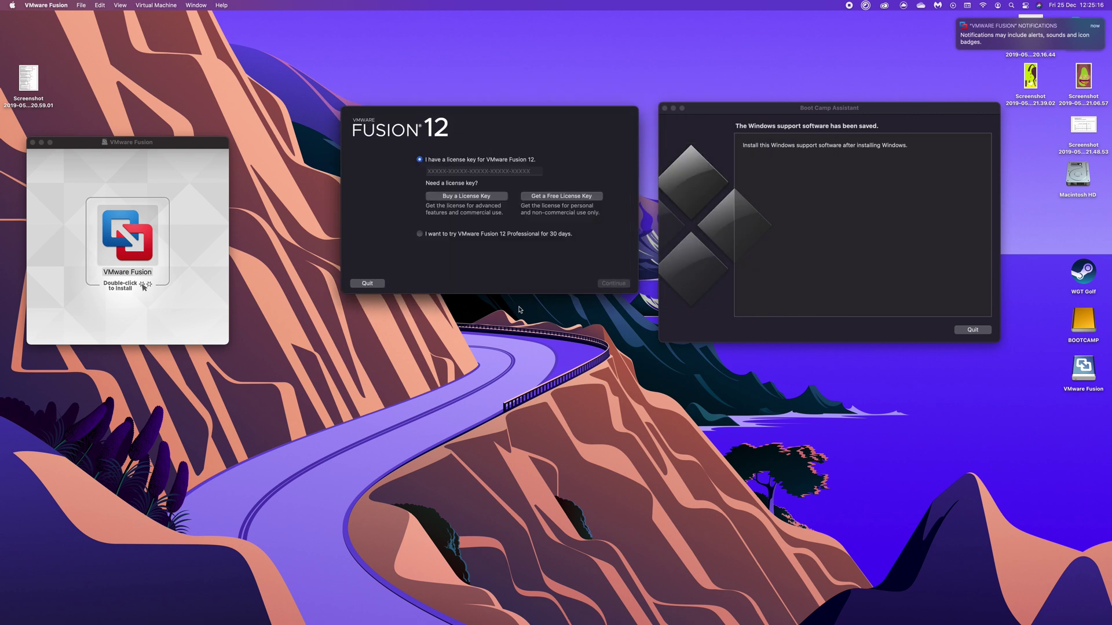
click(420, 234)
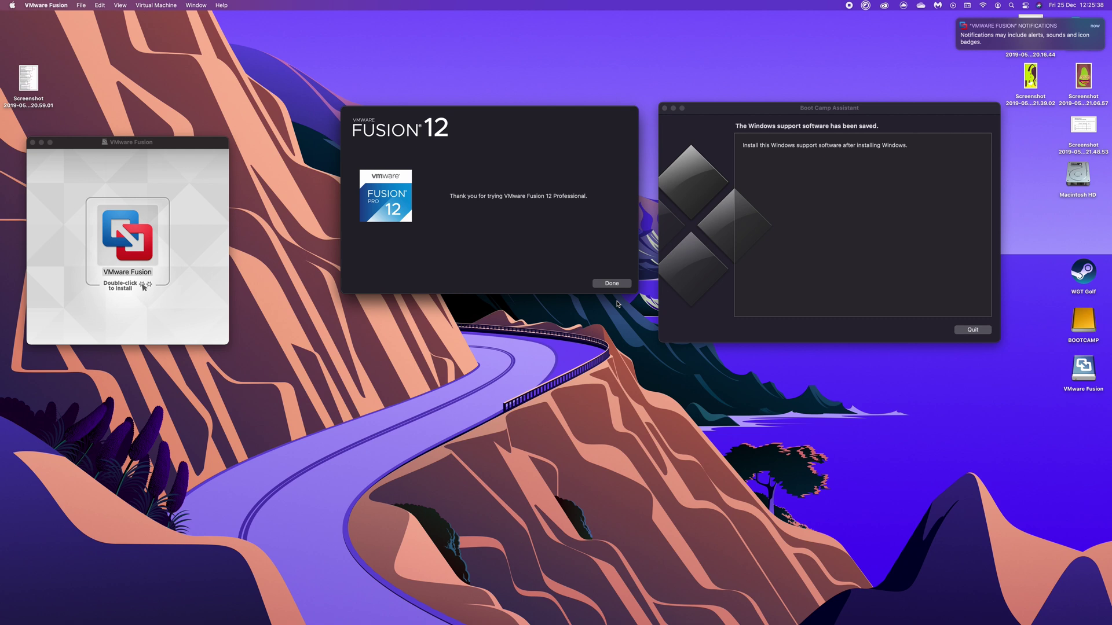
click(622, 284)
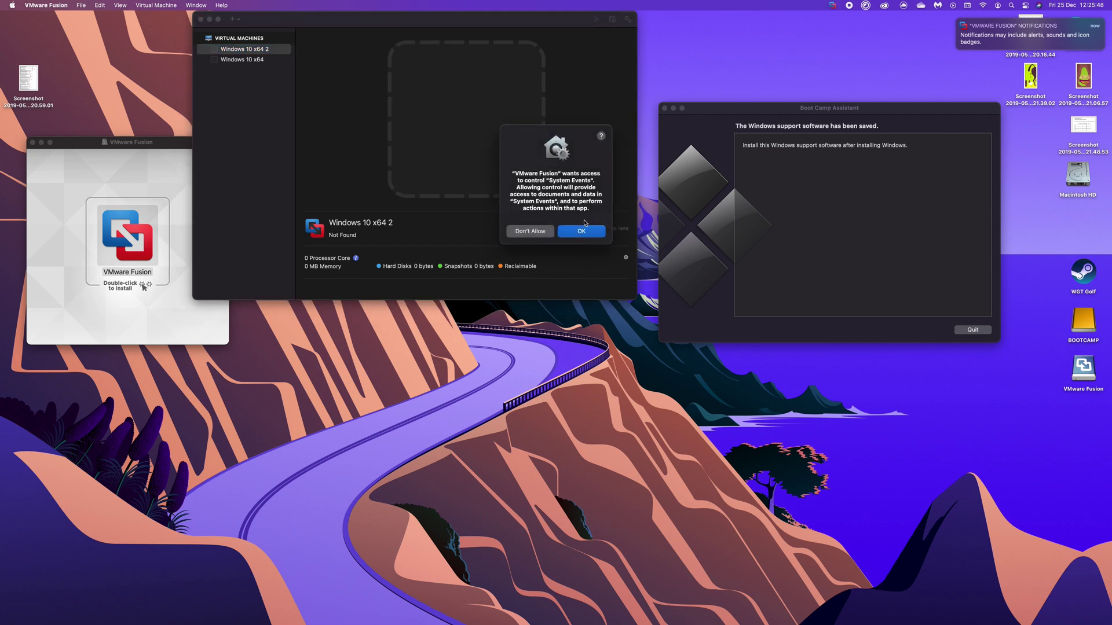
Allow VMware Fusion to control System Events and start a new virtual machine from a disc or image
click(582, 232)
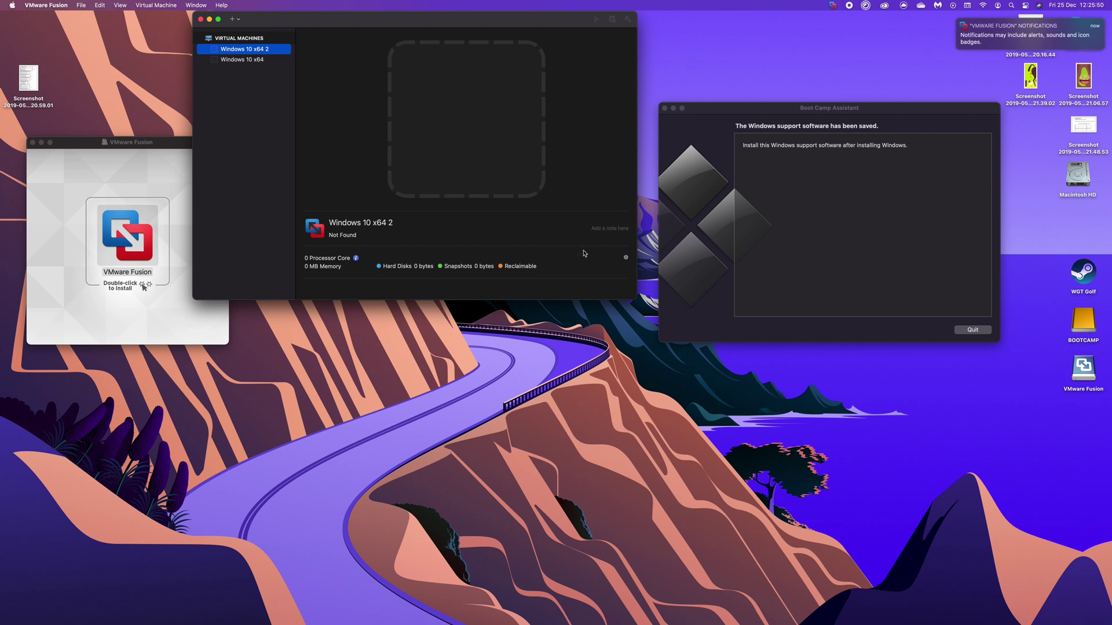
click(234, 21)
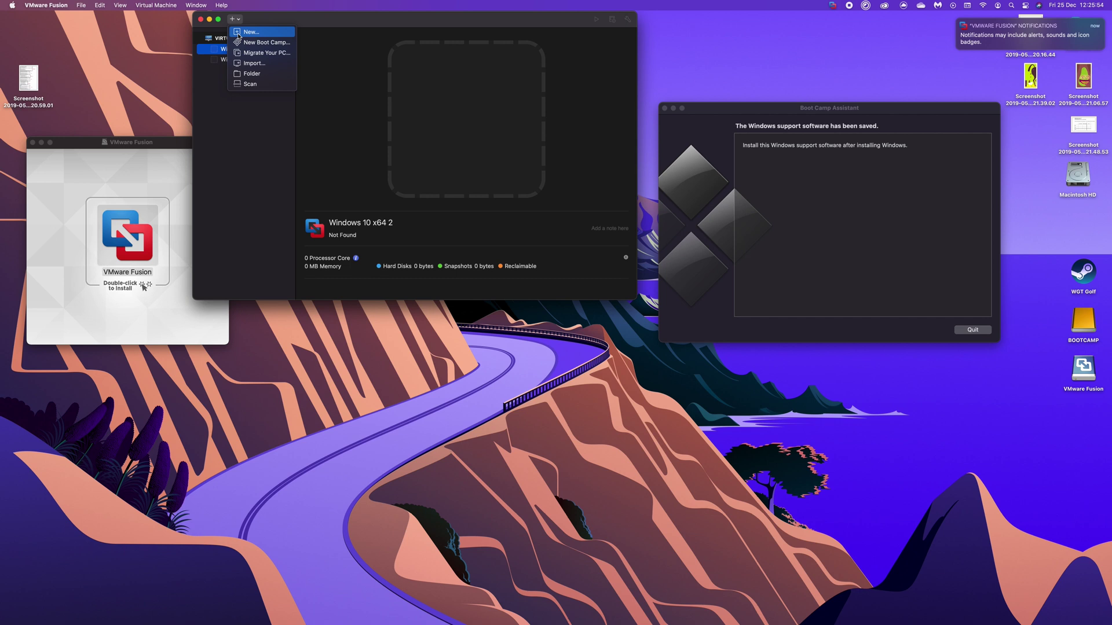
click(254, 34)
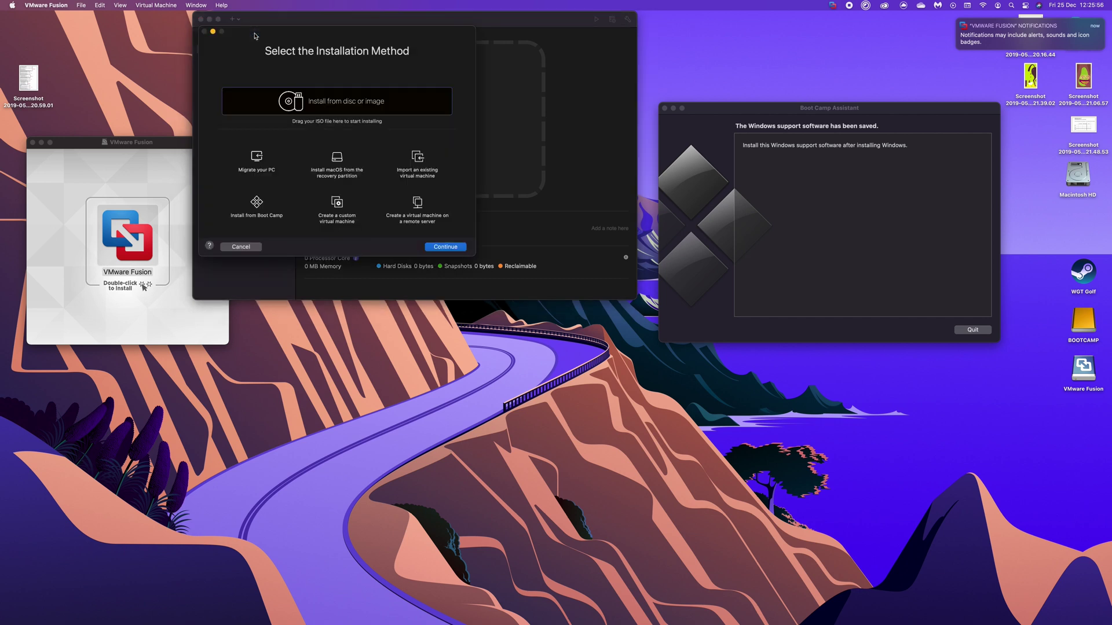
click(323, 106)
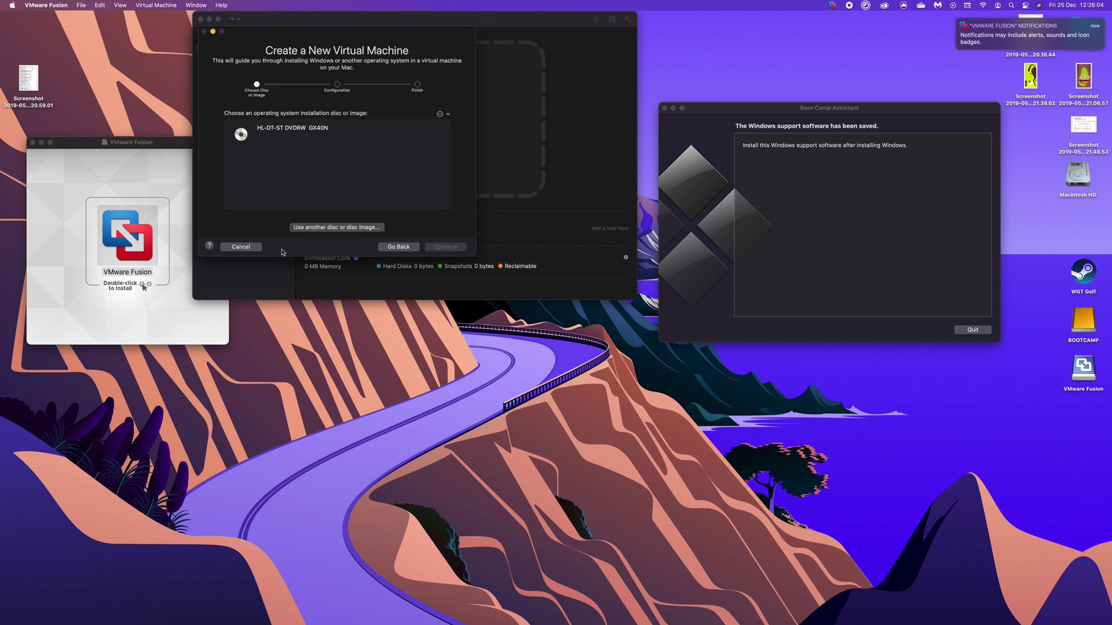
Select Win10_20H2_v2_English_x64.iso from Downloads as the installation image, granting Downloads access
click(307, 230)
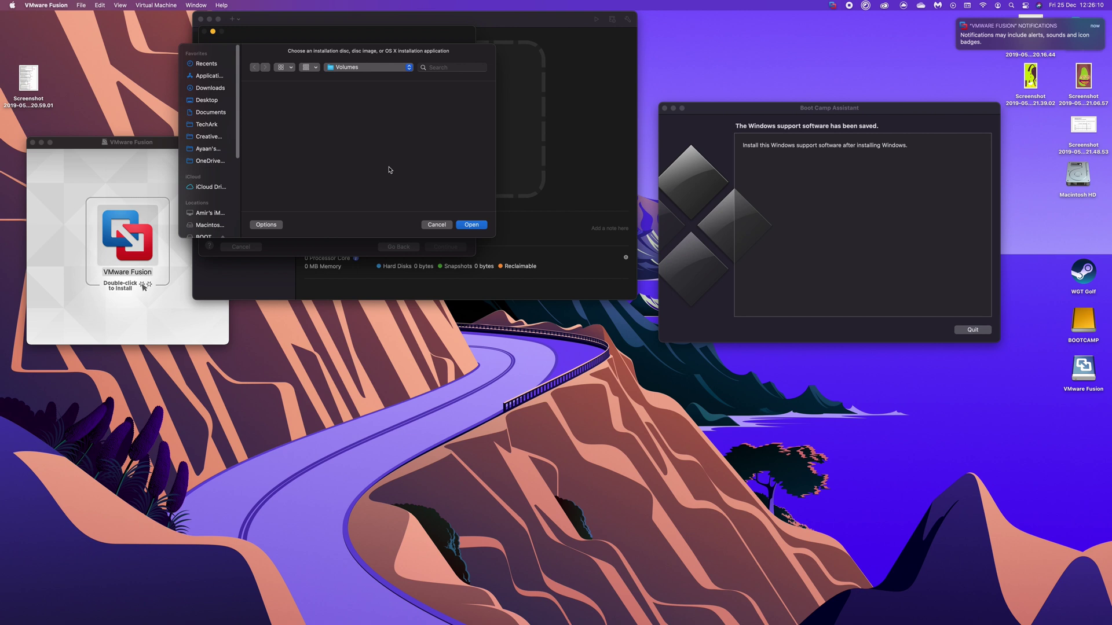
click(210, 89)
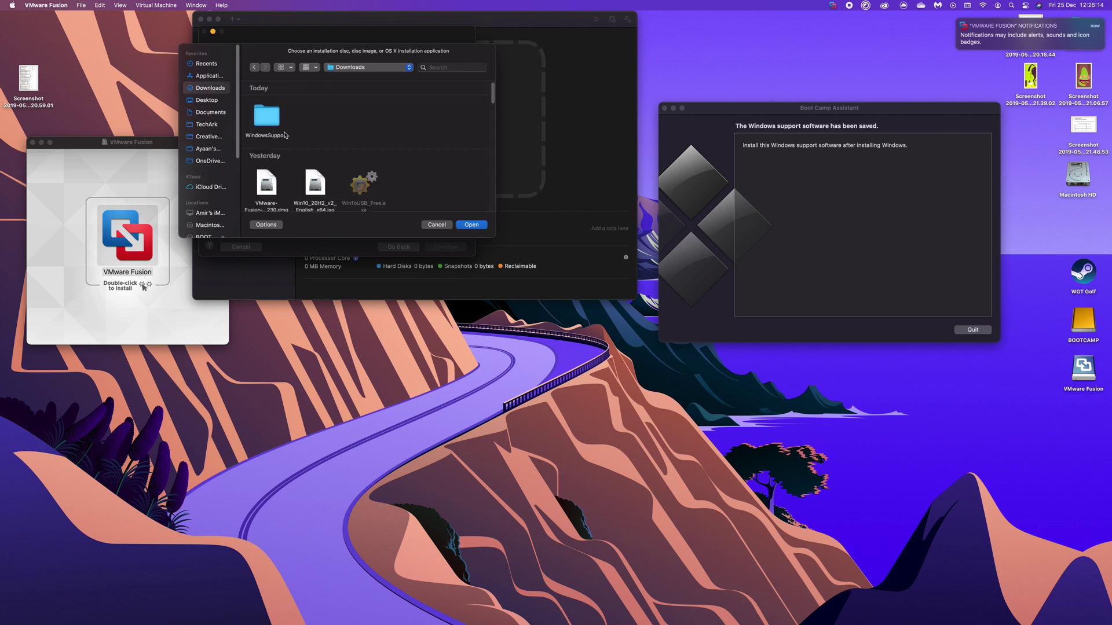
click(315, 184)
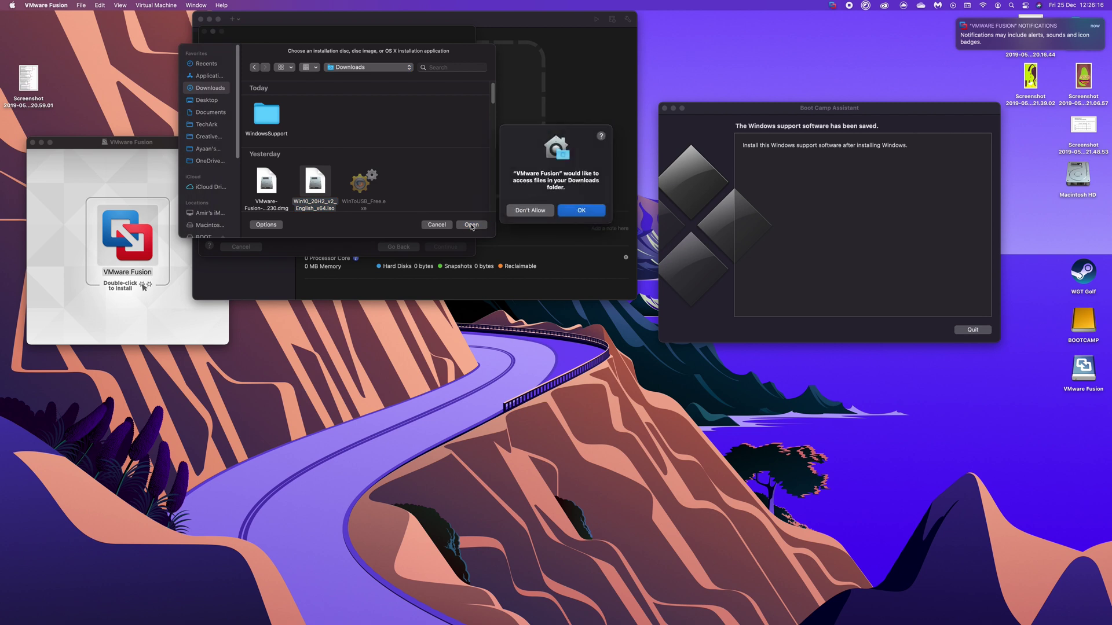
click(581, 211)
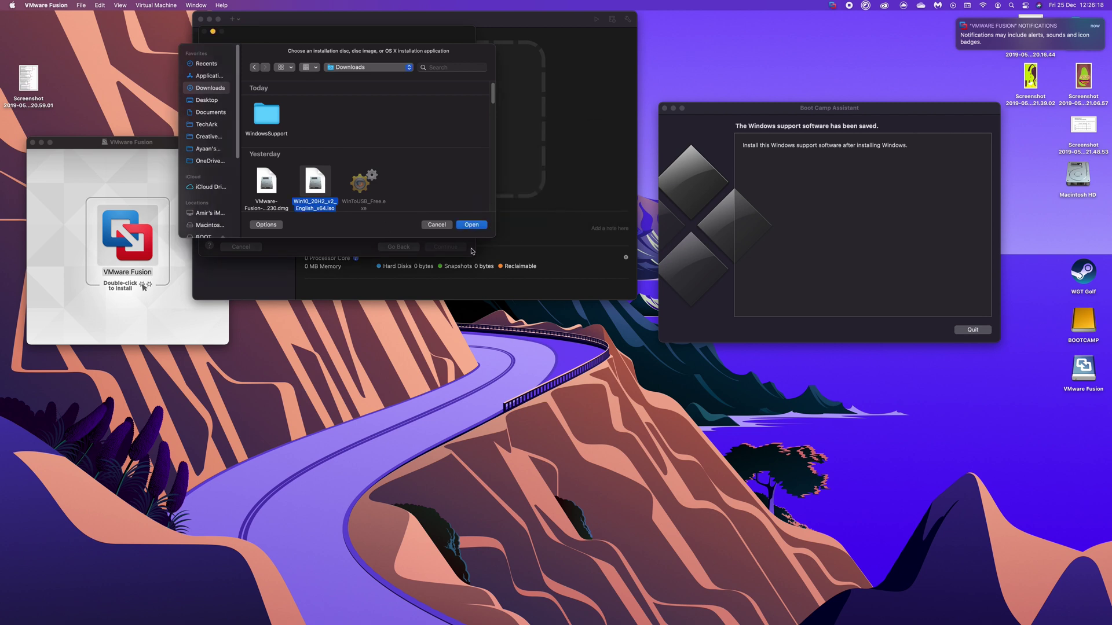
click(471, 225)
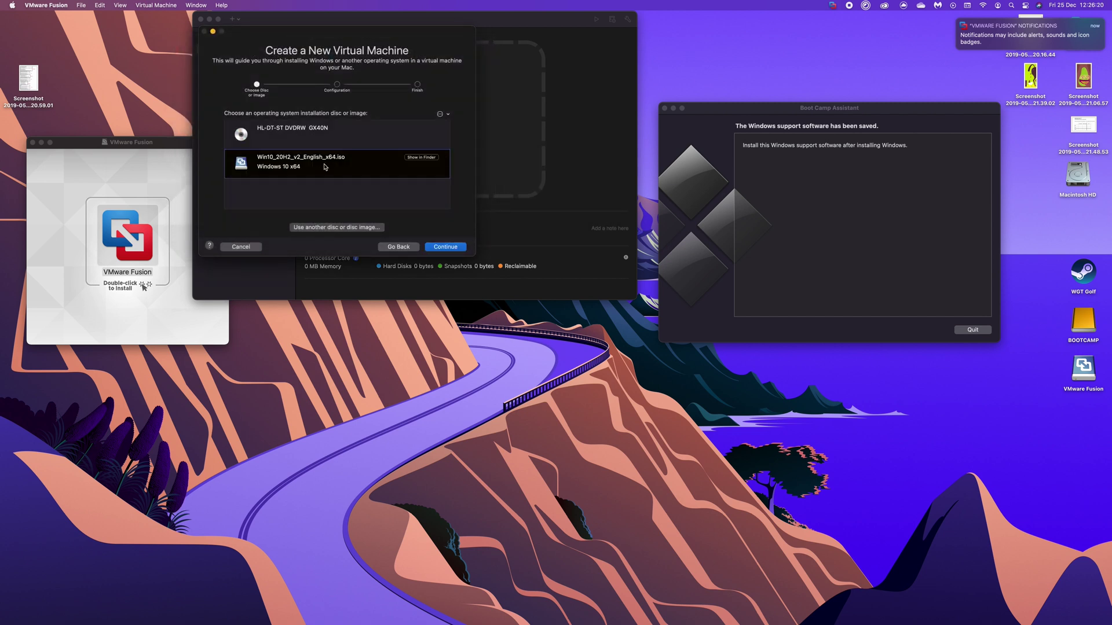
Choose Windows 10 Home for Easy Install, continue without a product key, and pick More Isolated integration
click(445, 247)
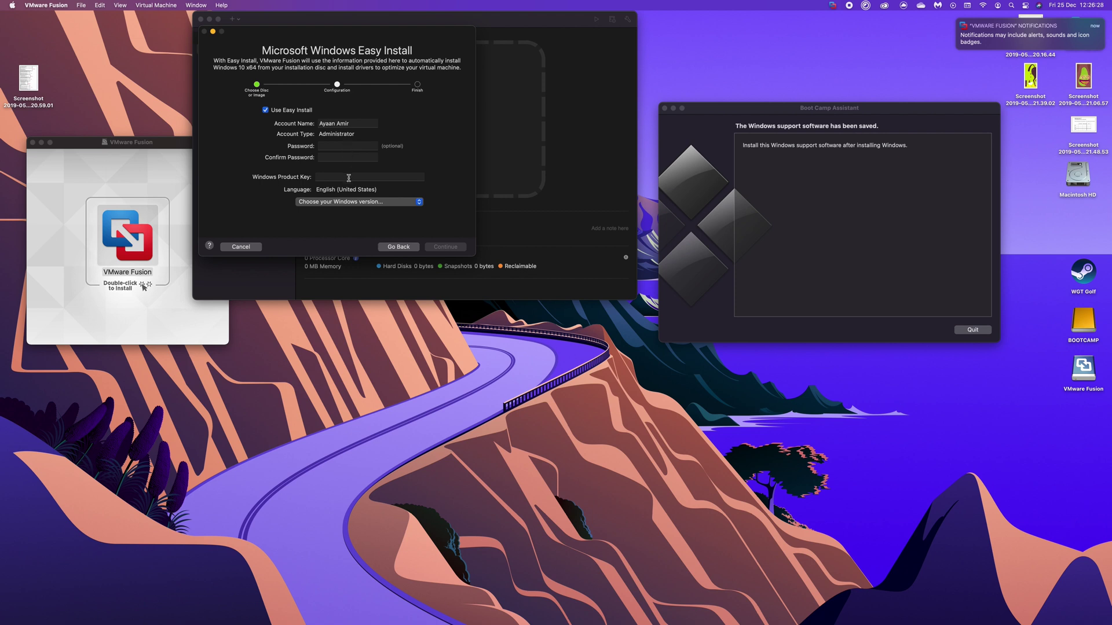
click(318, 203)
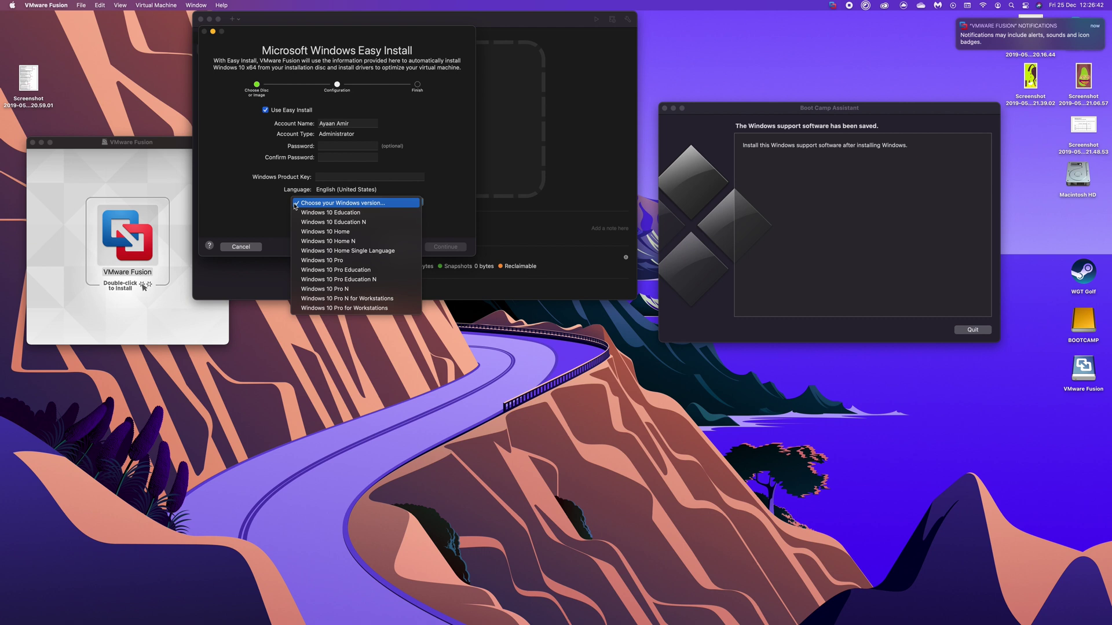
click(305, 233)
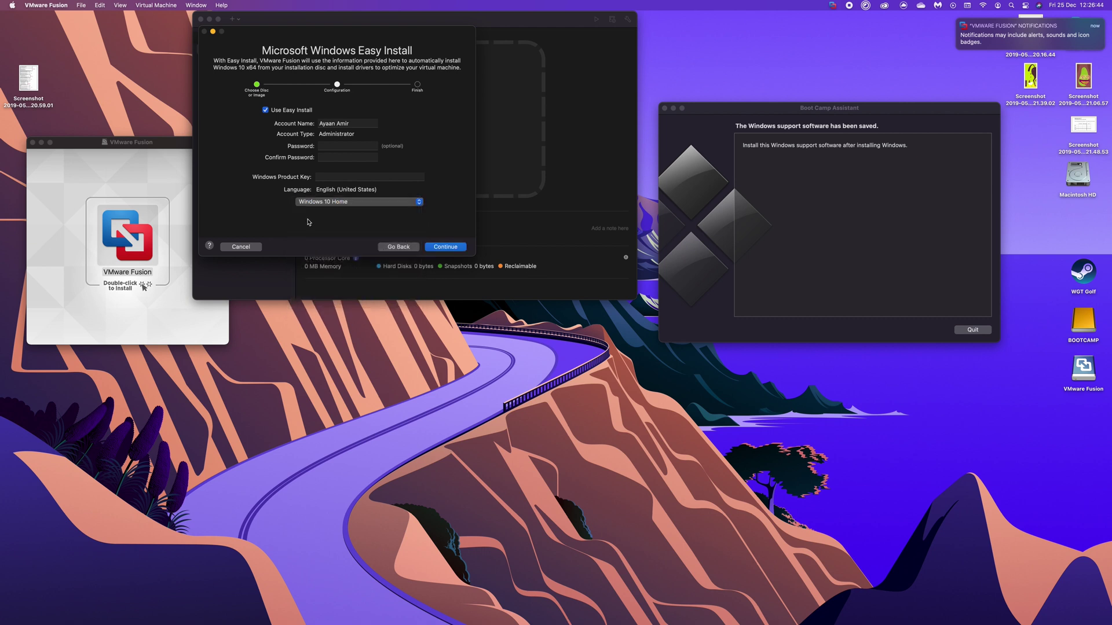
click(448, 247)
click(338, 182)
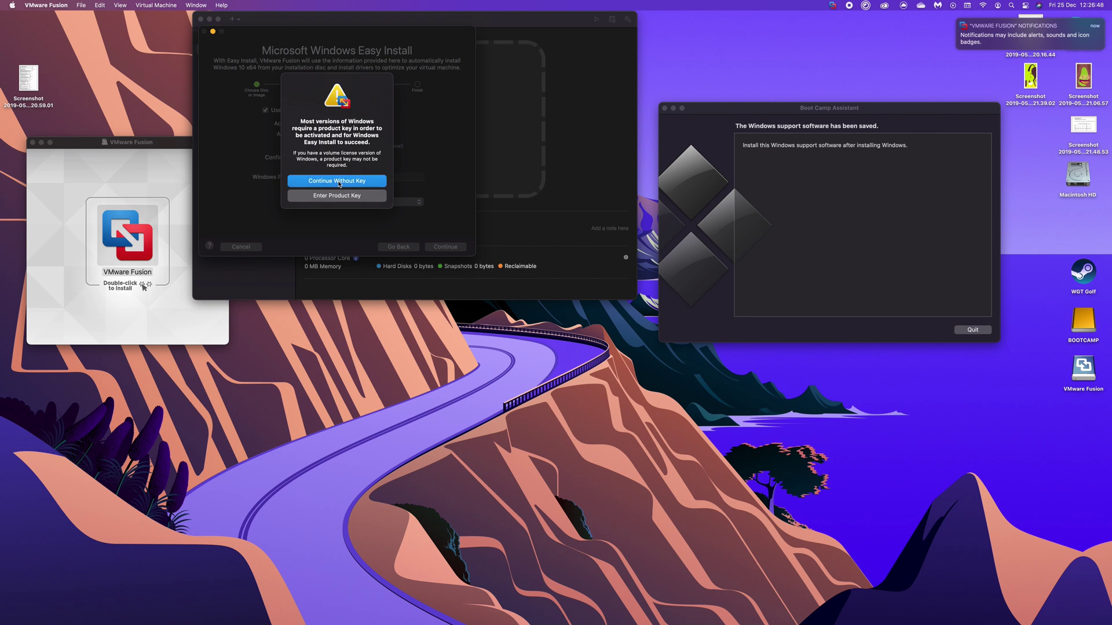
click(370, 161)
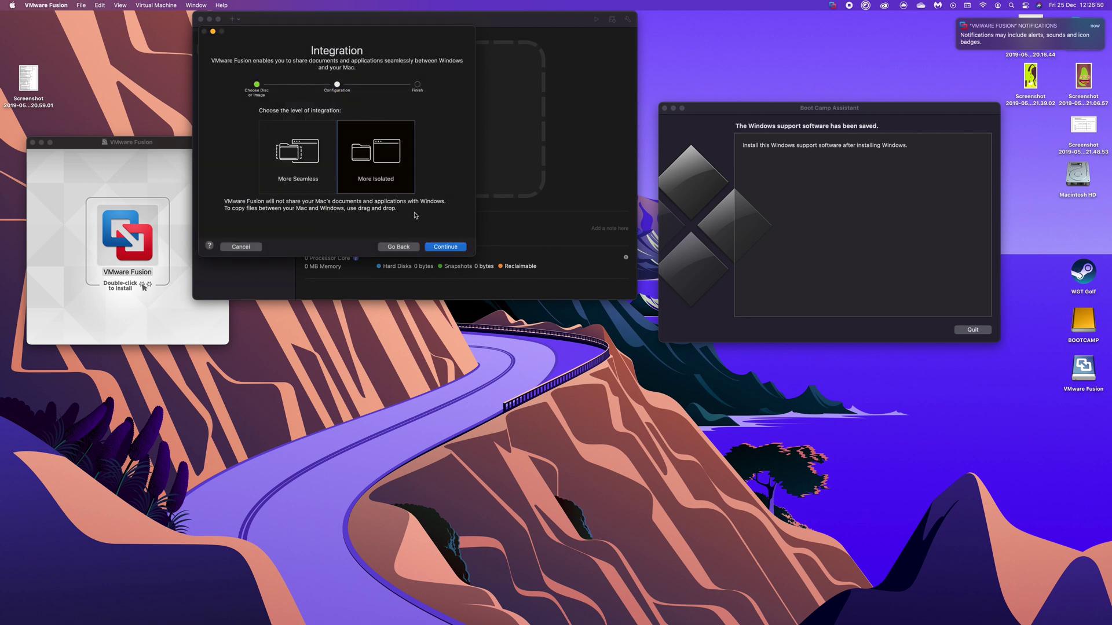
click(434, 251)
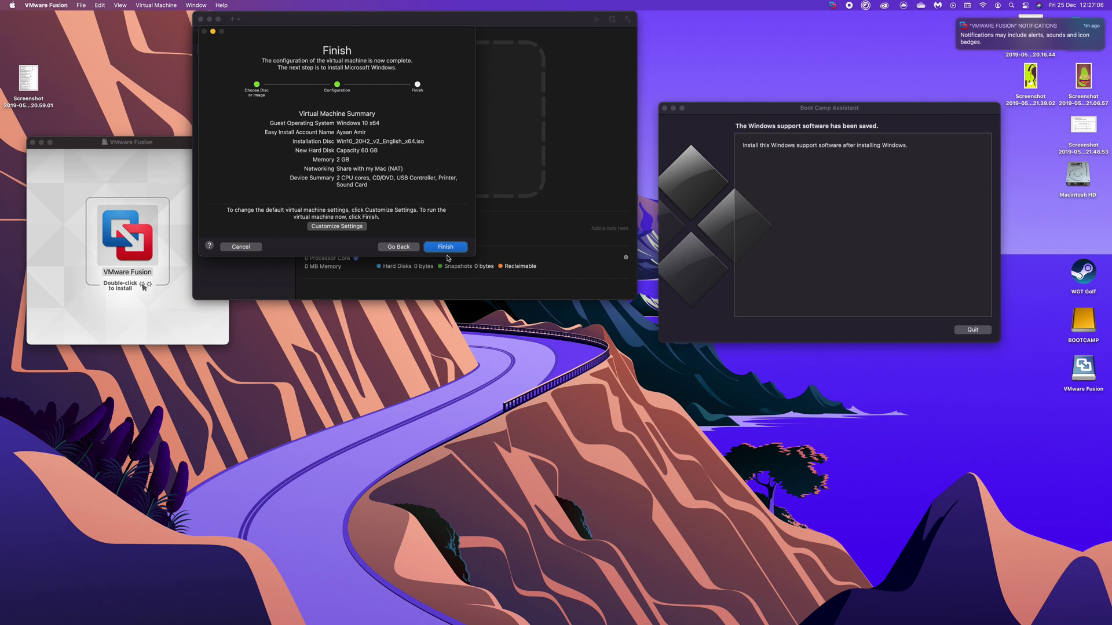
Save the VM as Windows 10 x64, start it, and dismiss the side-channel mitigations notice
click(342, 227)
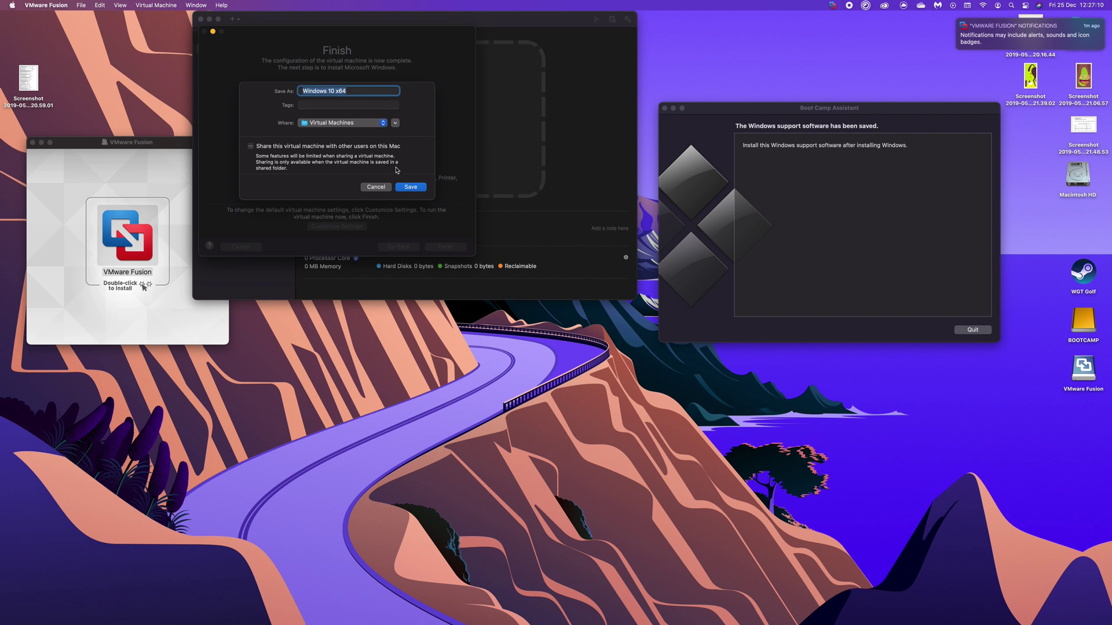
click(403, 188)
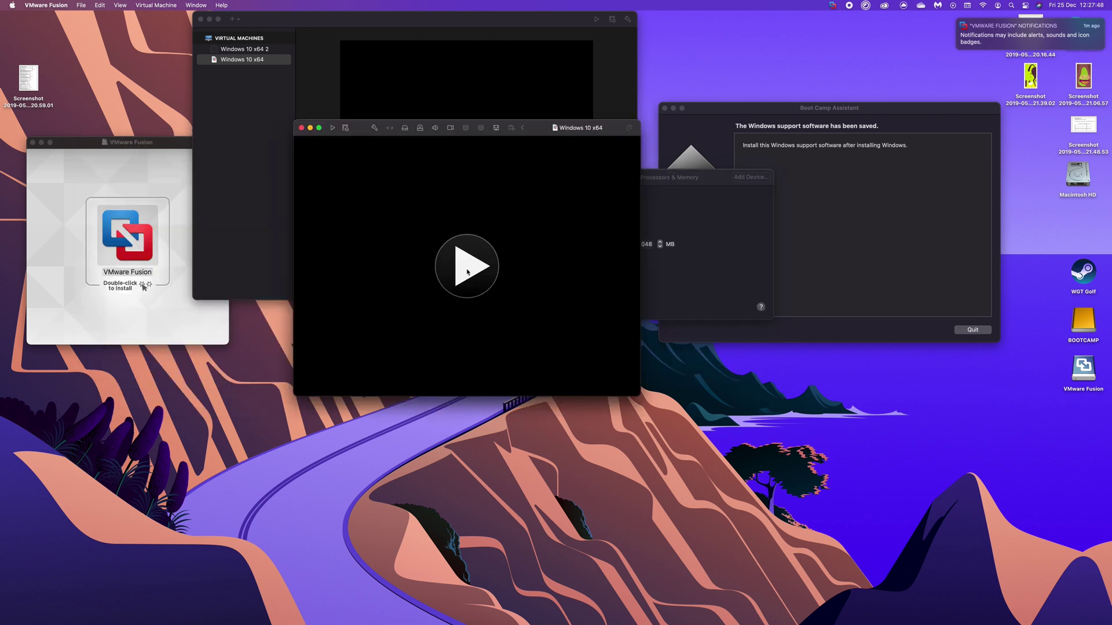
click(468, 273)
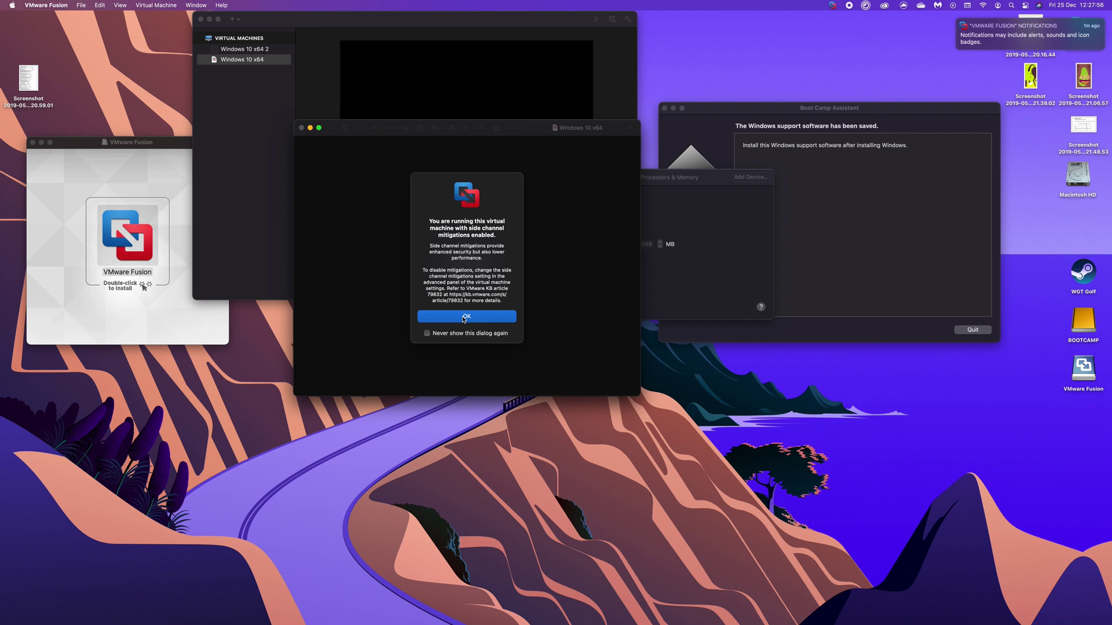
click(464, 318)
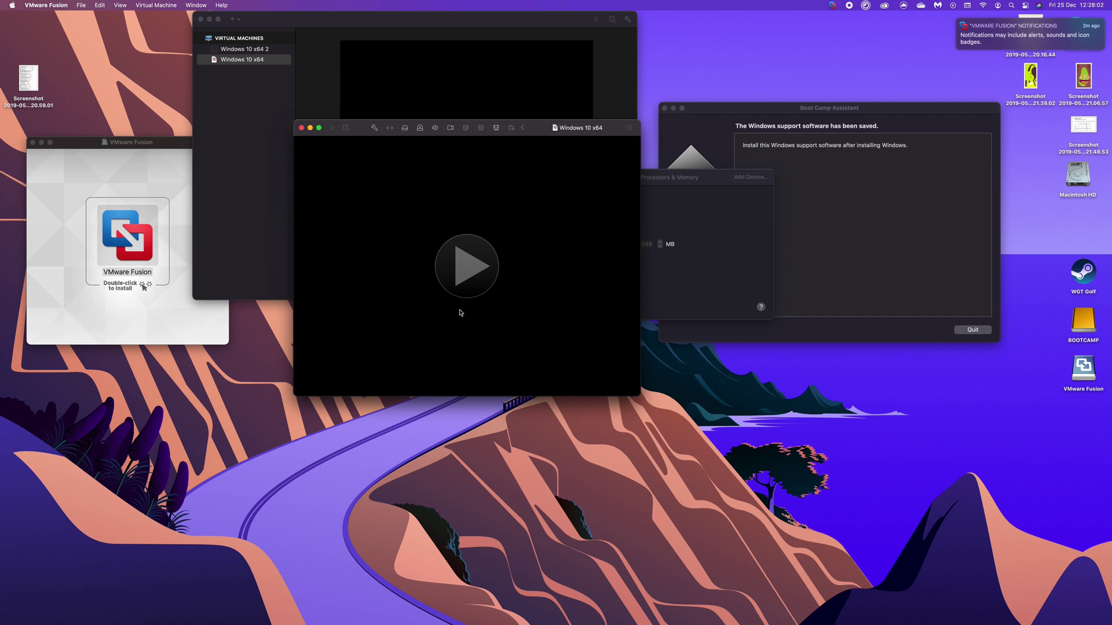
Power on the Windows 10 x64 virtual machine and let Windows boot to the desktop
click(462, 263)
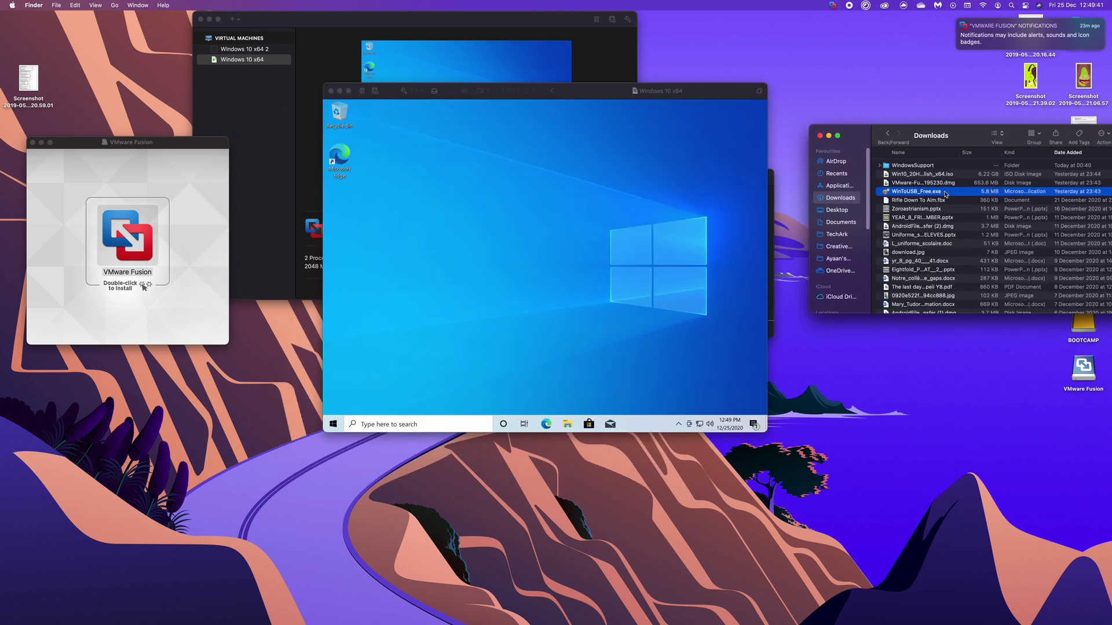
Drag WinToUSB_Free.exe and the WindowsSupport folder from the Mac's Downloads onto the VM's Windows desktop
drag(916, 191, 408, 226)
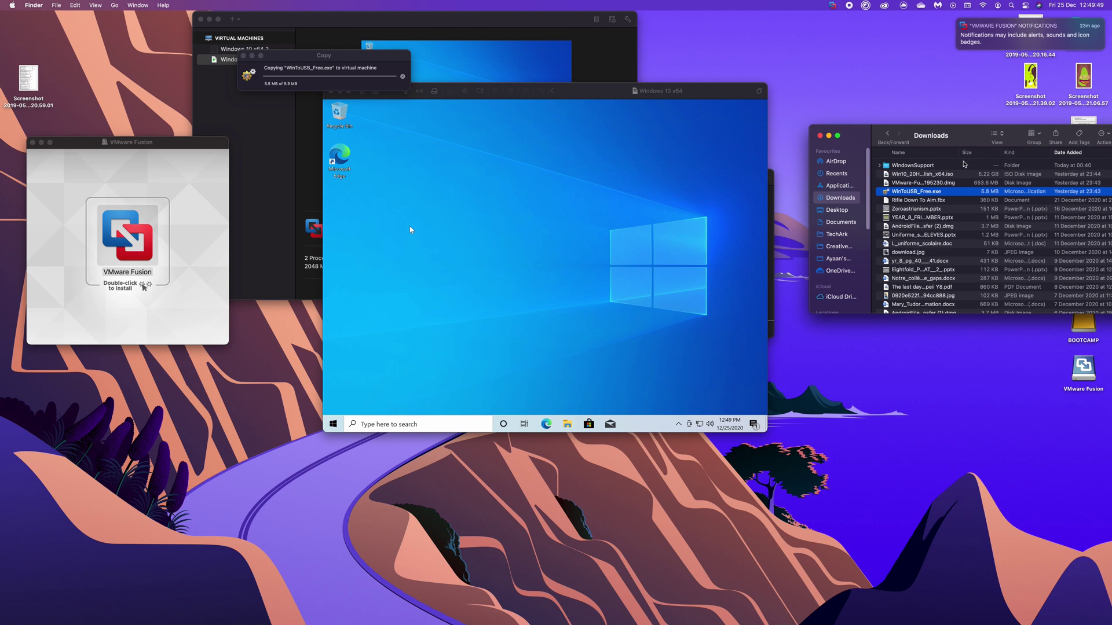
click(954, 166)
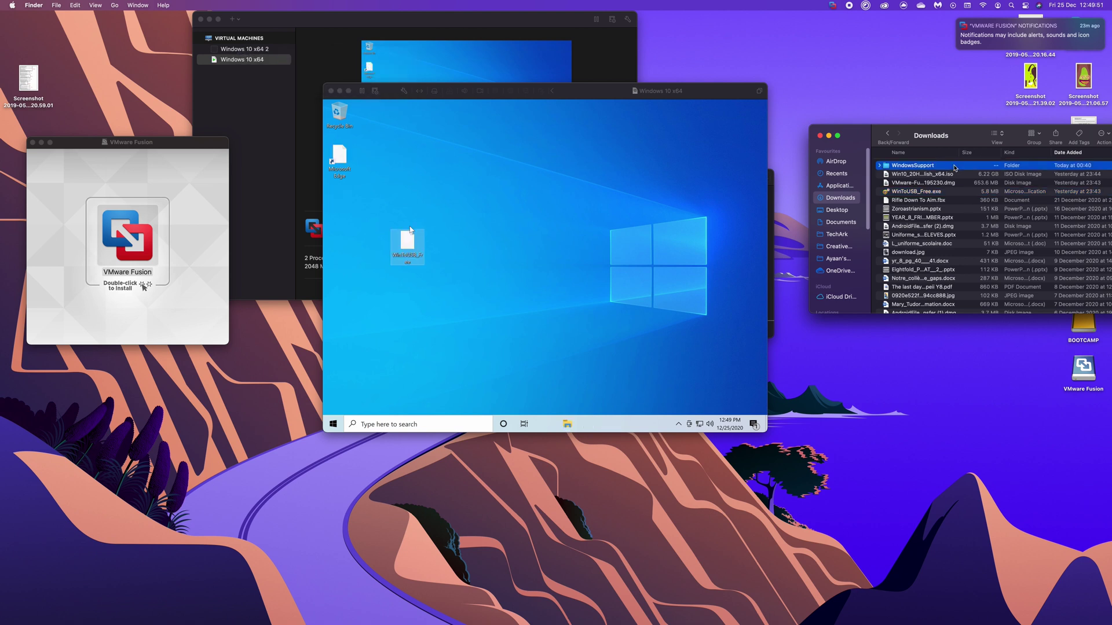
double_click(954, 167)
click(888, 135)
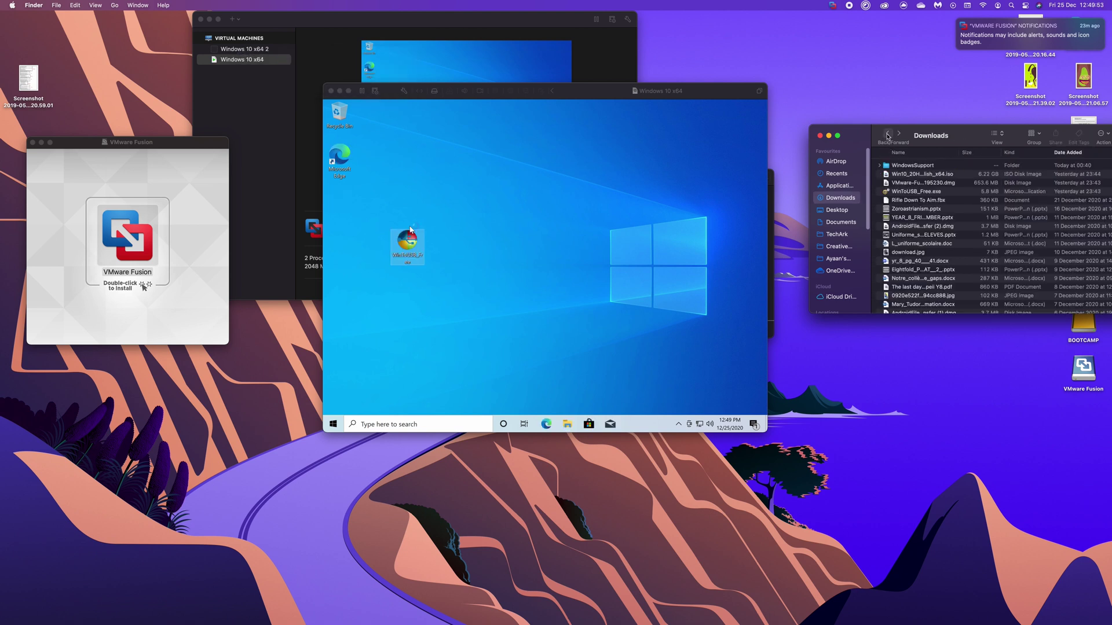
drag(945, 166, 388, 322)
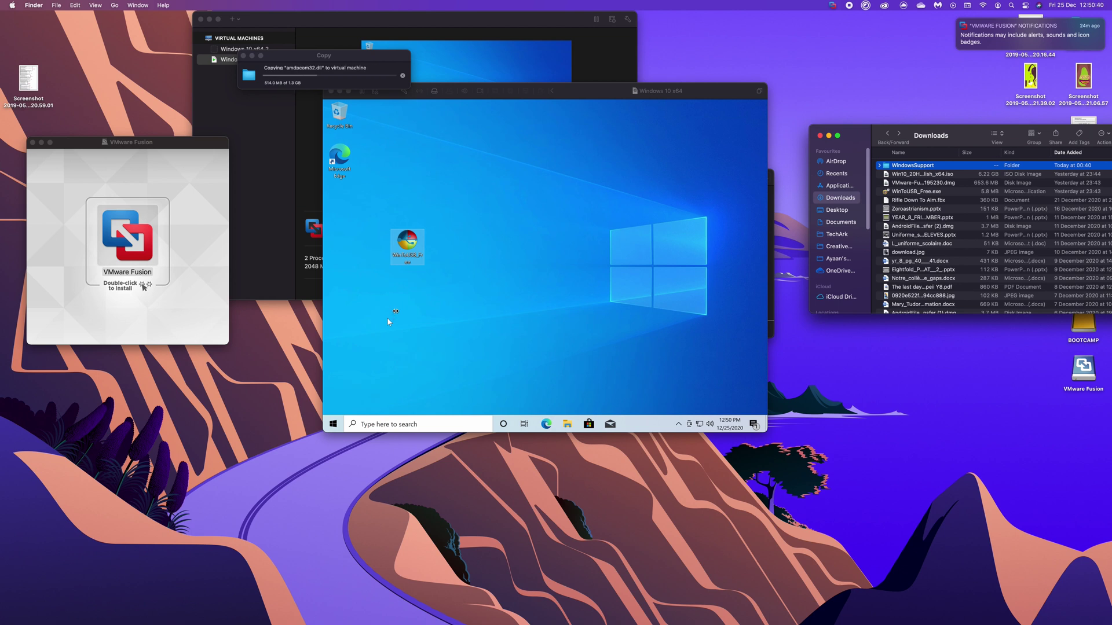
click(396, 310)
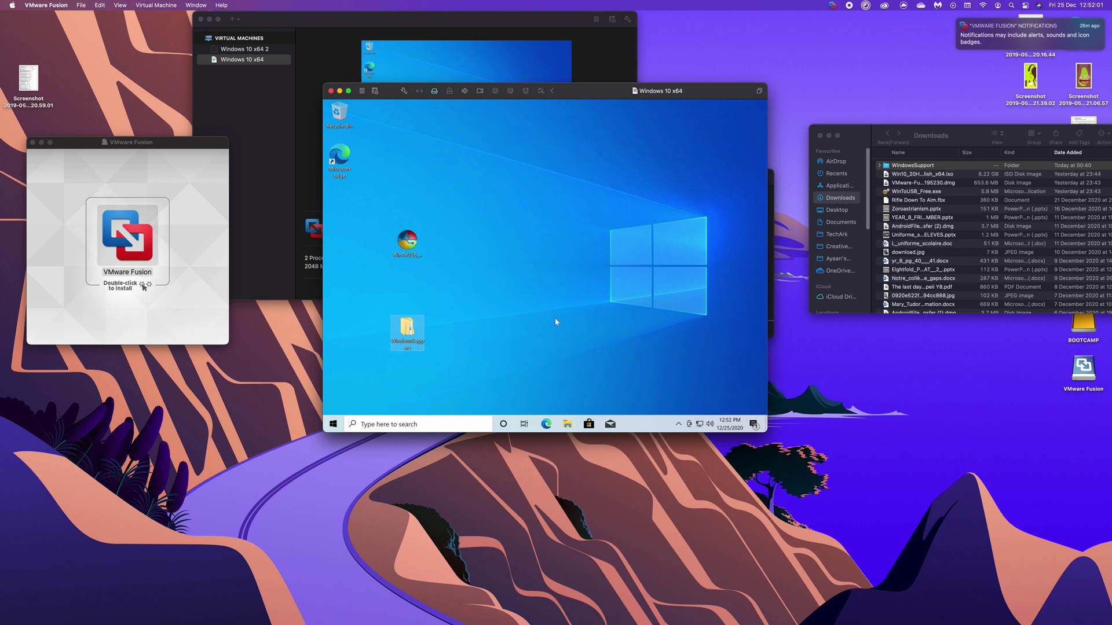
Connect the BOOTCAMP Seagate RSS Expansion SSD to the VM through Virtual Machine > USB & Bluetooth
click(152, 3)
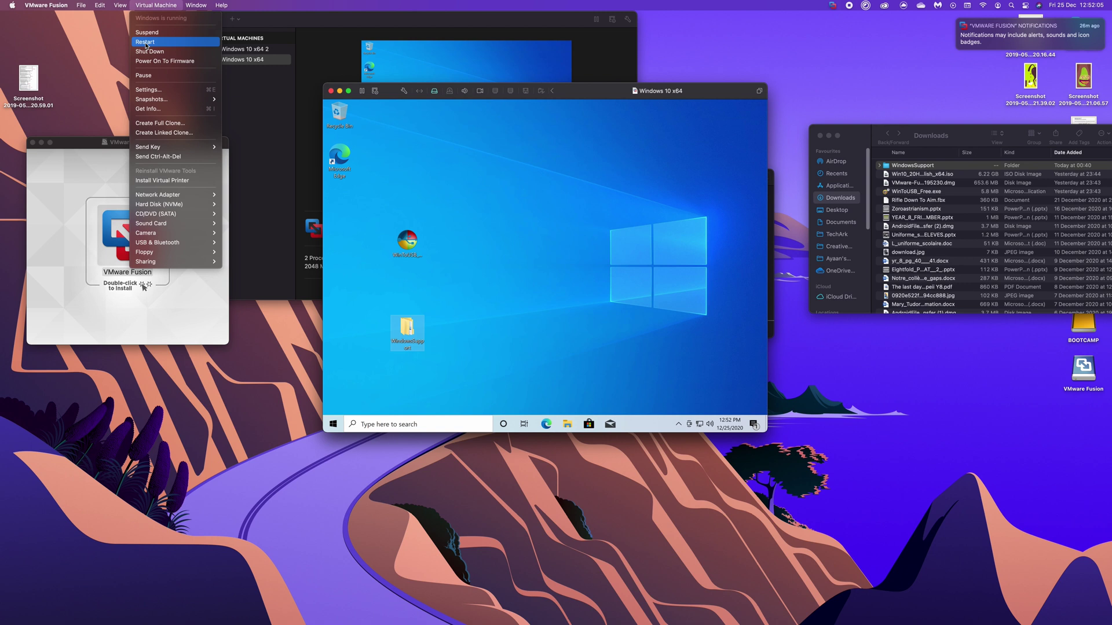
mouse_move(165, 244)
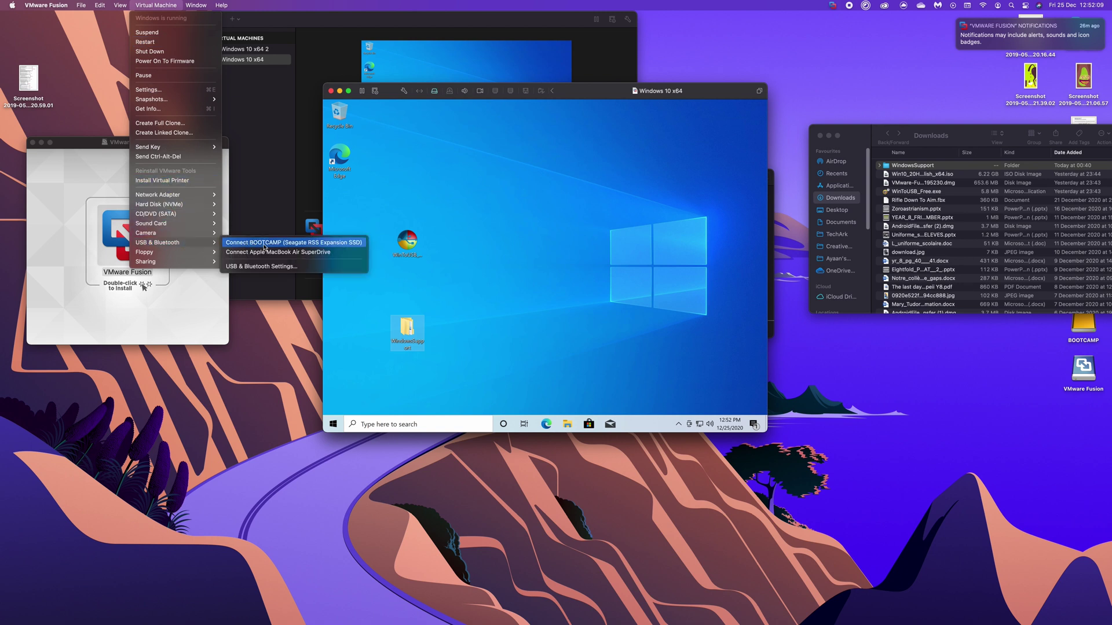
click(307, 246)
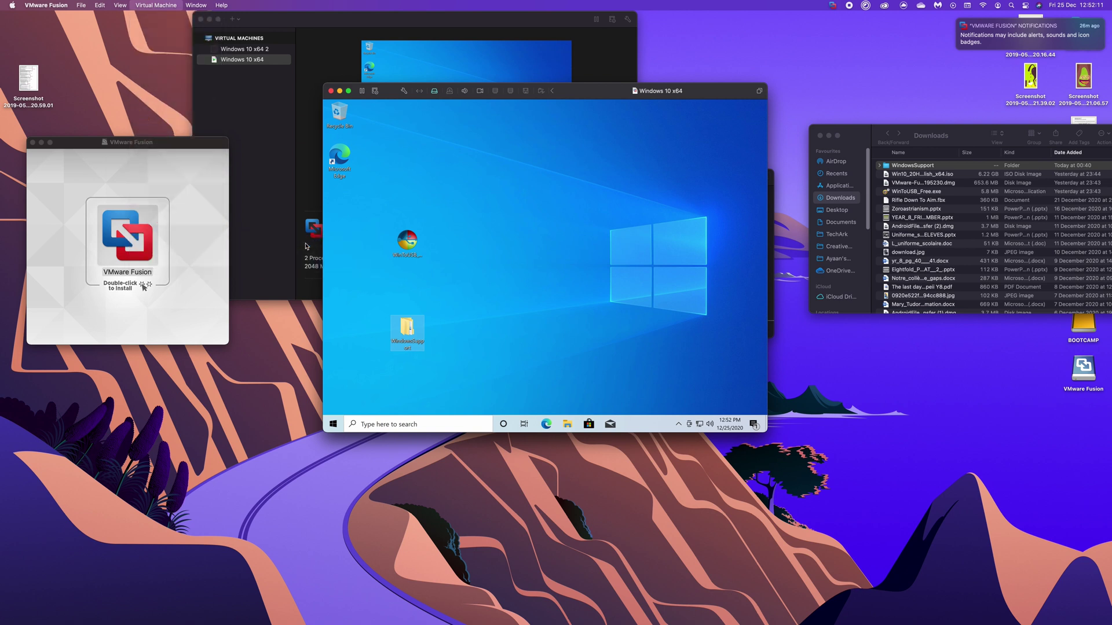
click(150, 4)
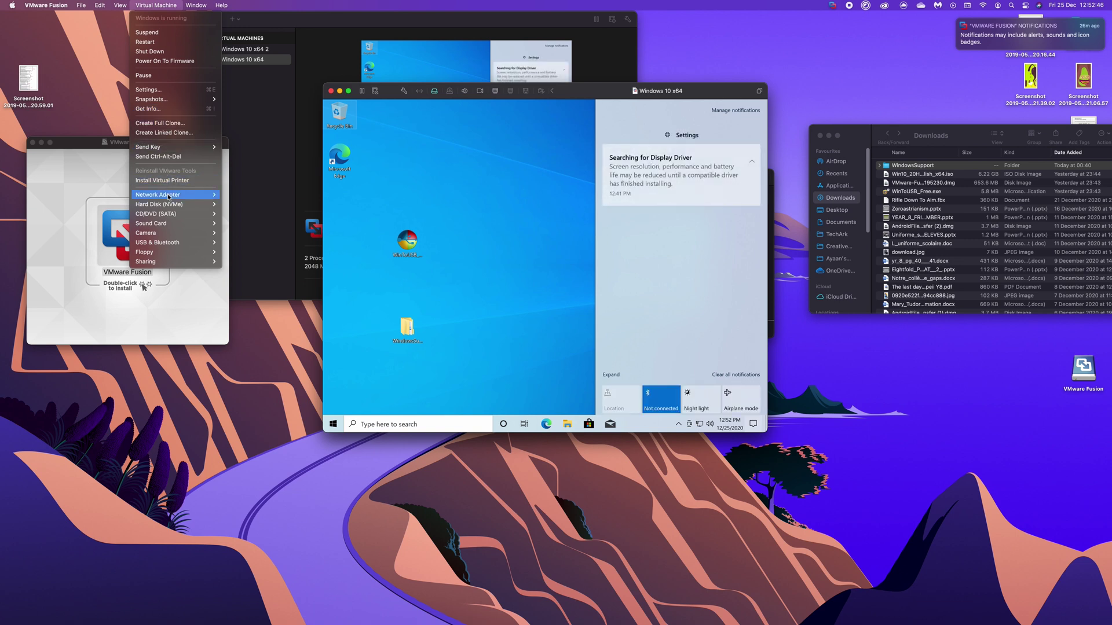
Load the Windows 10 ISO as the VM's disc image and connect the CD/DVD (SATA) drive
mouse_move(169, 216)
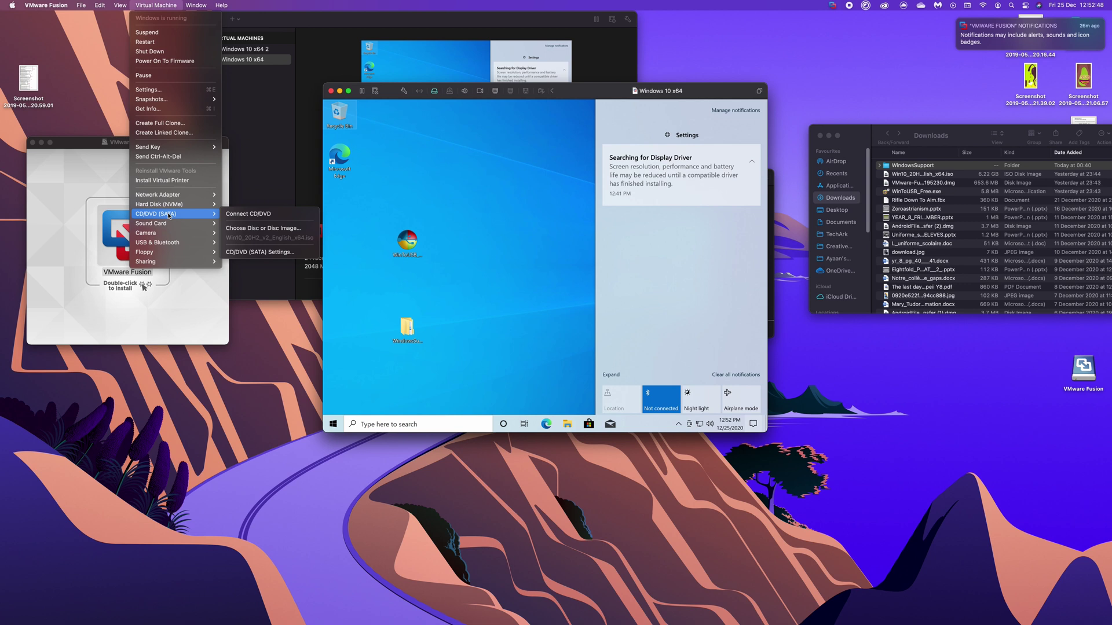
click(243, 229)
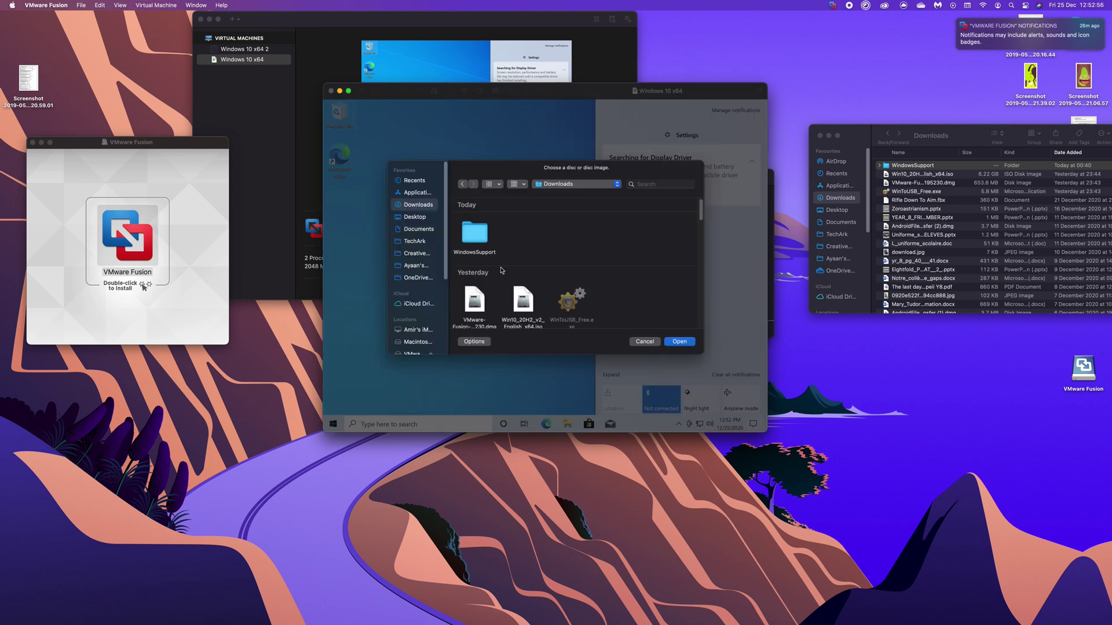
click(525, 298)
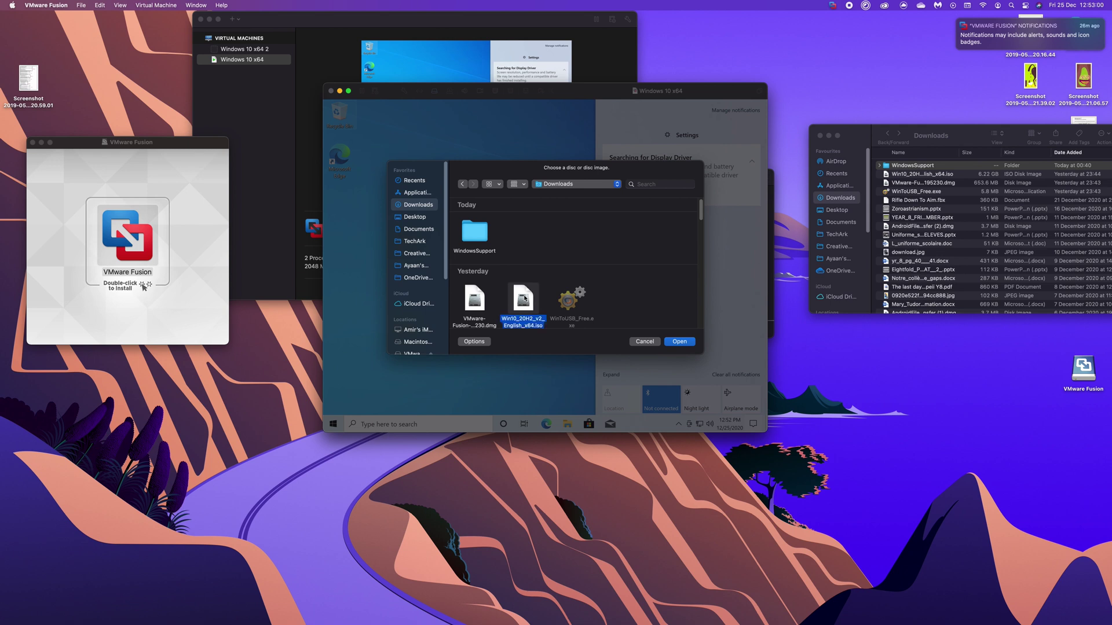
click(686, 343)
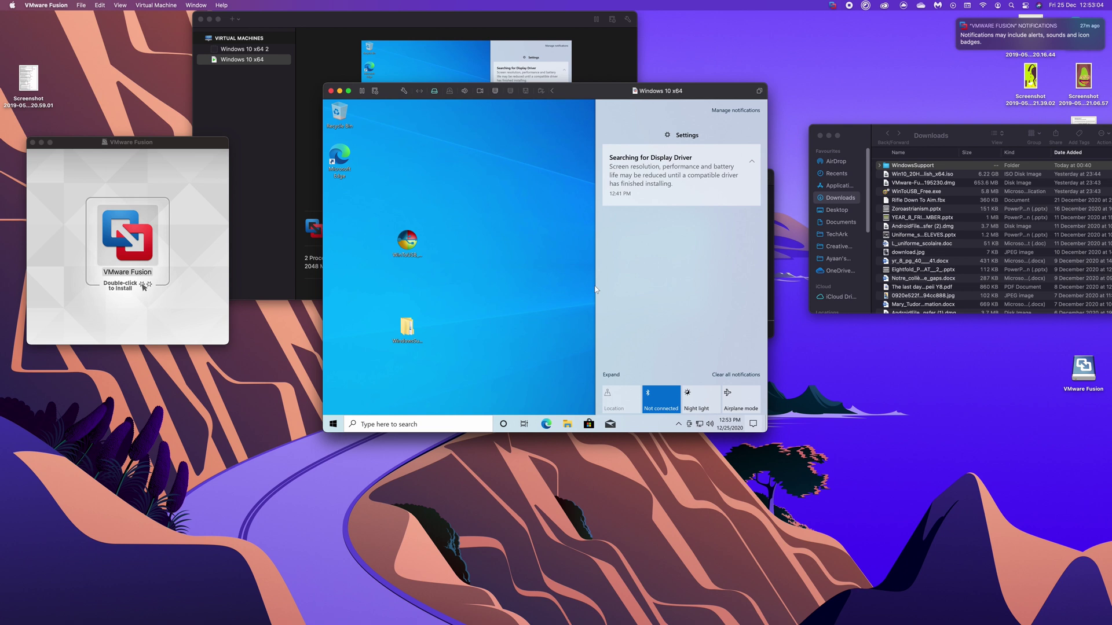
click(156, 5)
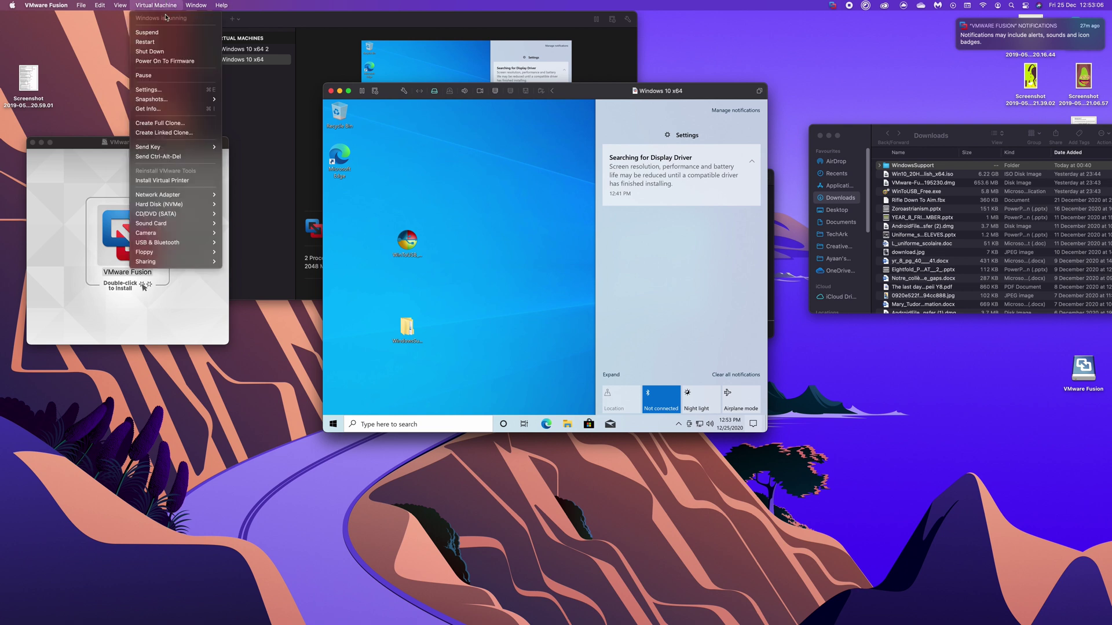
mouse_move(175, 214)
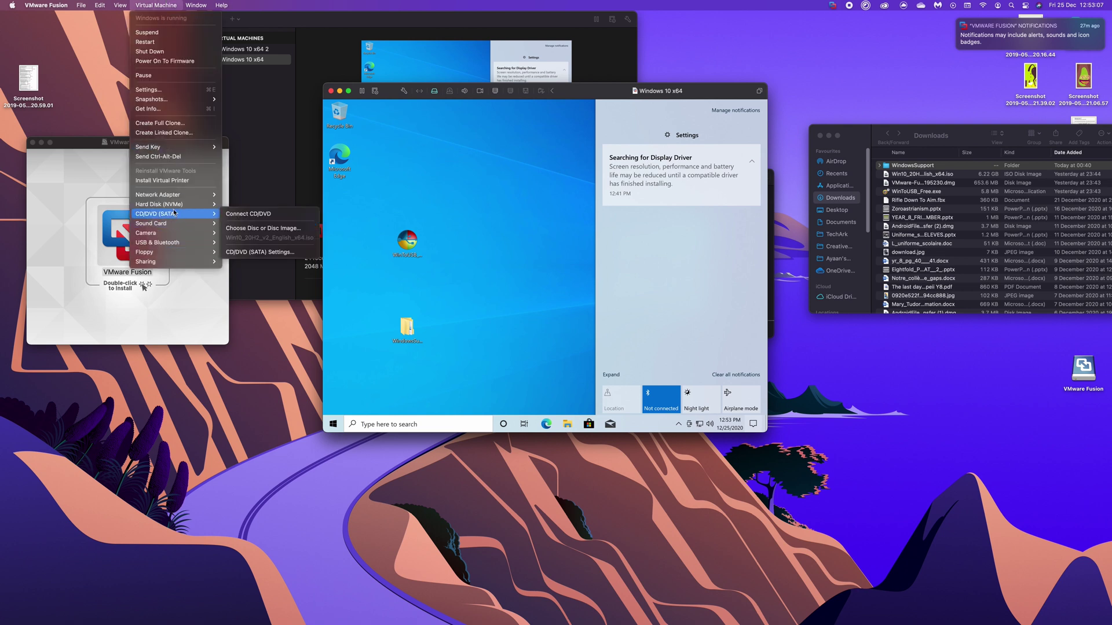
click(235, 214)
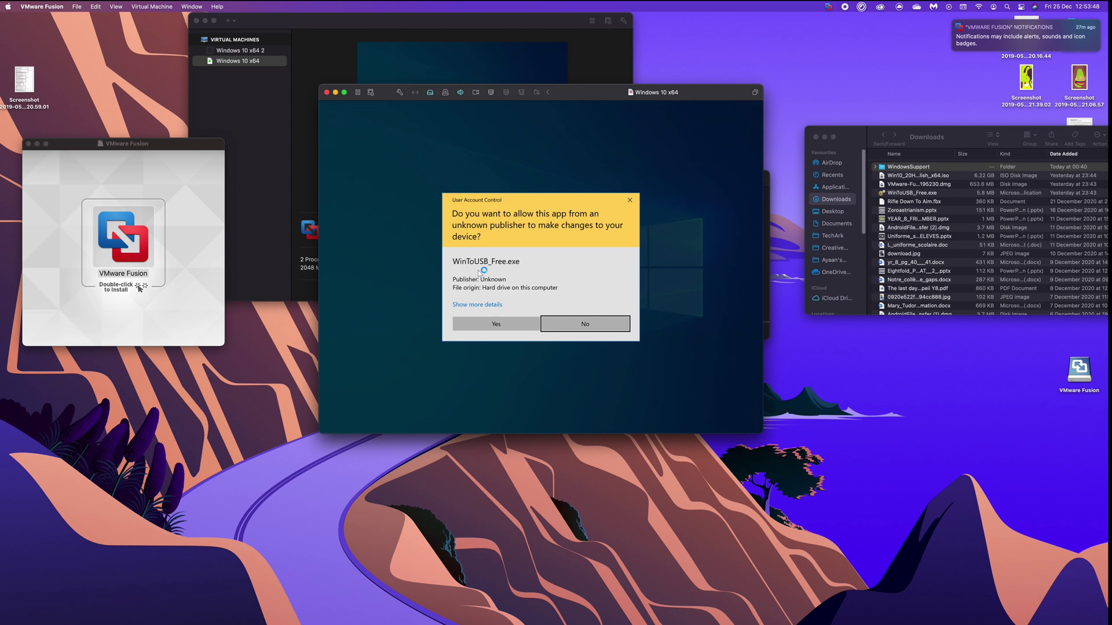
Install WinToUSB in English, accepting the licence and keeping default folders and the desktop shortcut
click(481, 325)
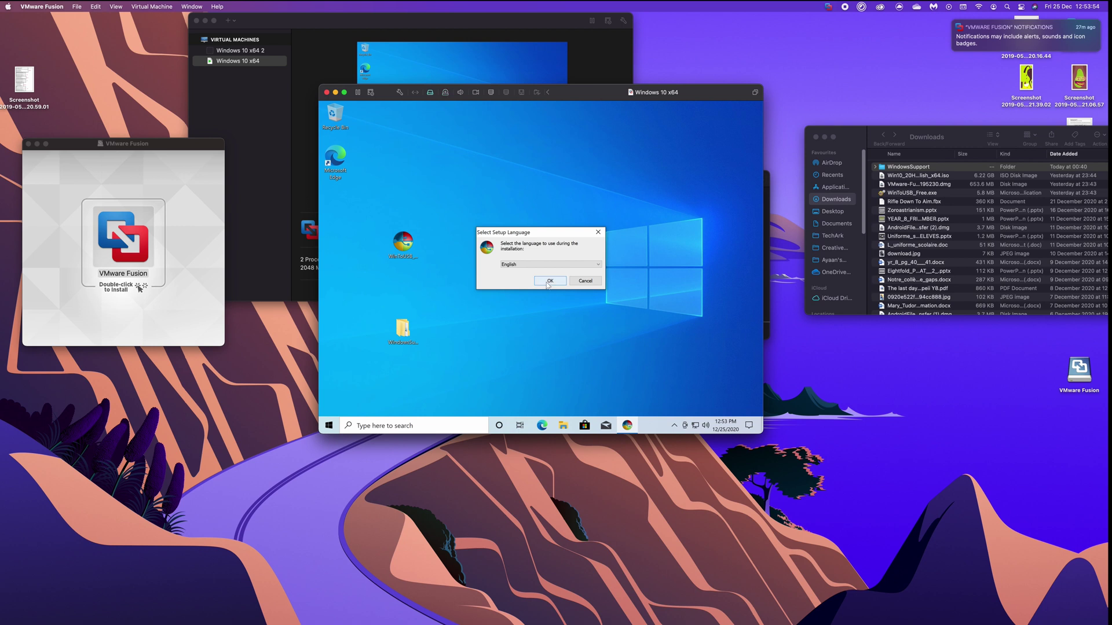
click(549, 282)
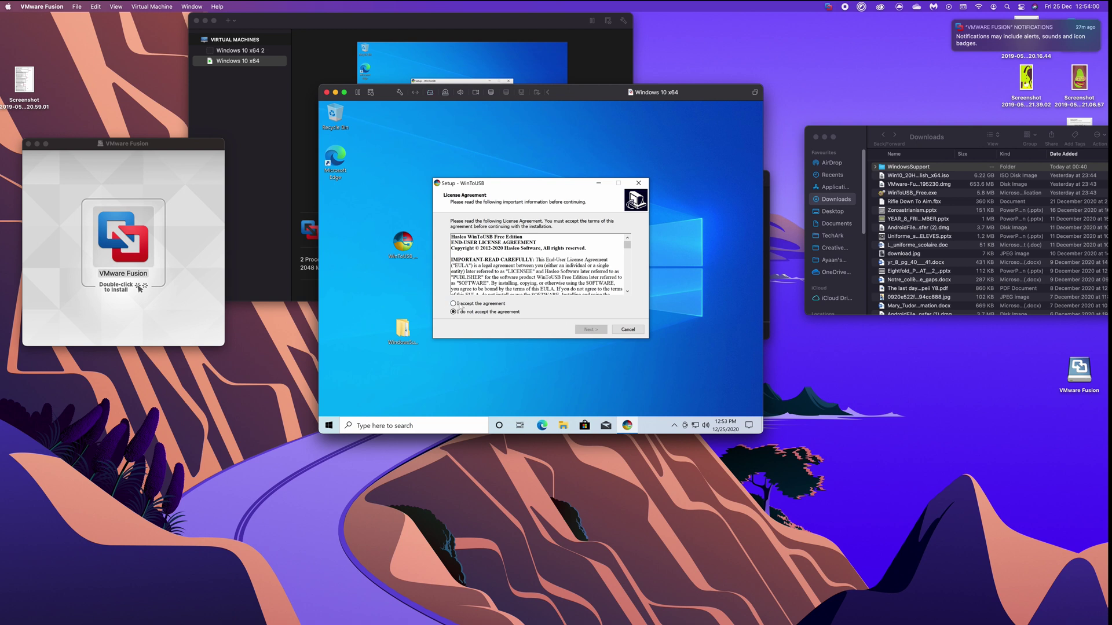
click(454, 303)
click(587, 330)
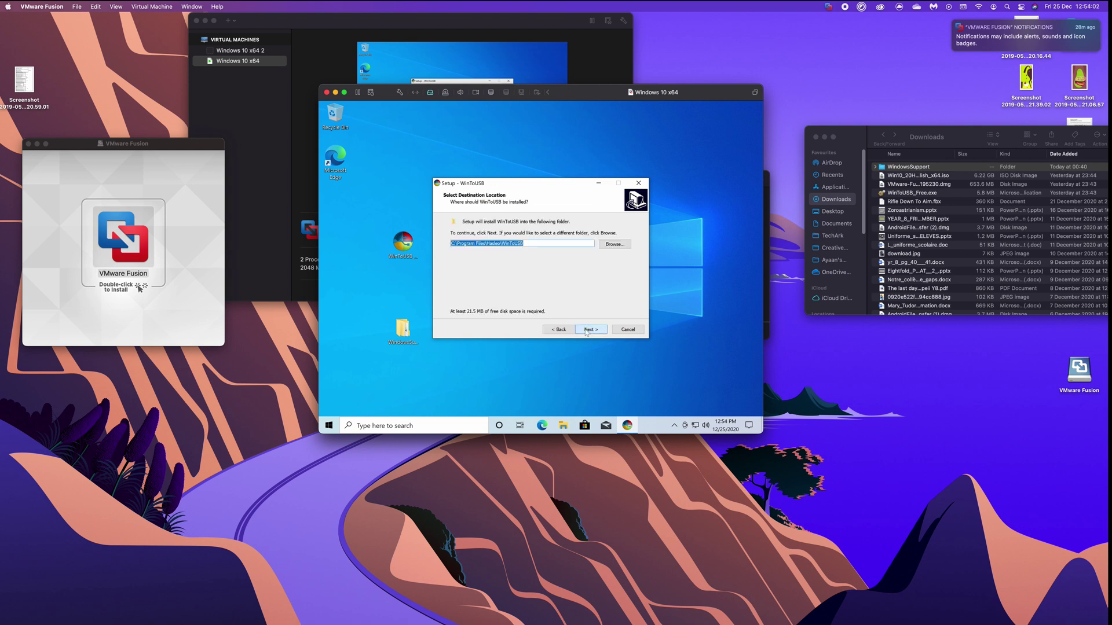
click(587, 330)
click(586, 330)
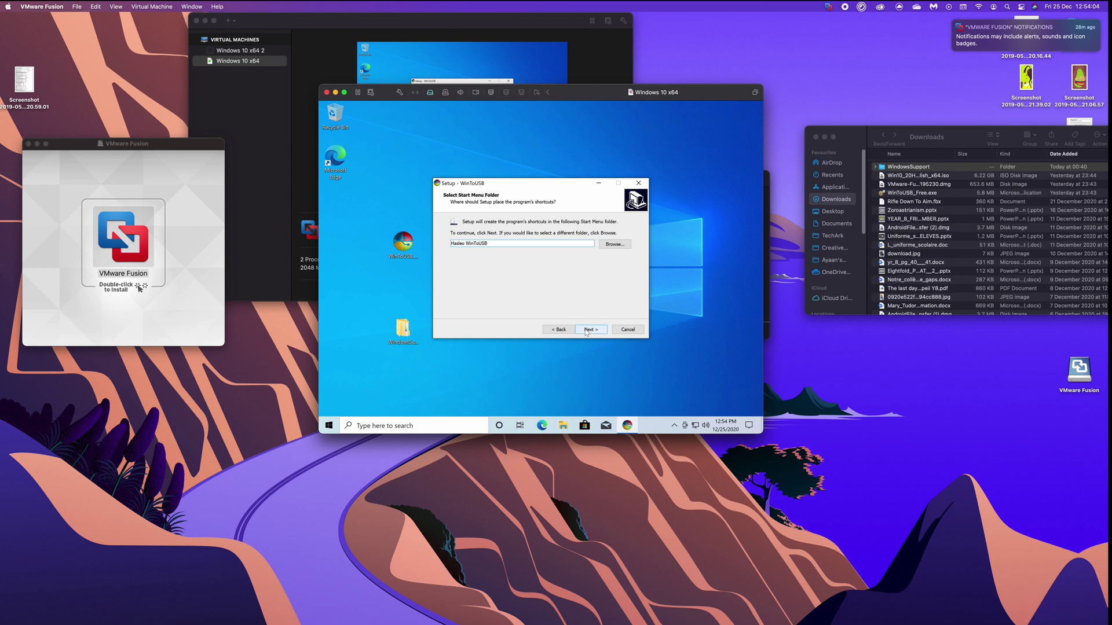
click(586, 330)
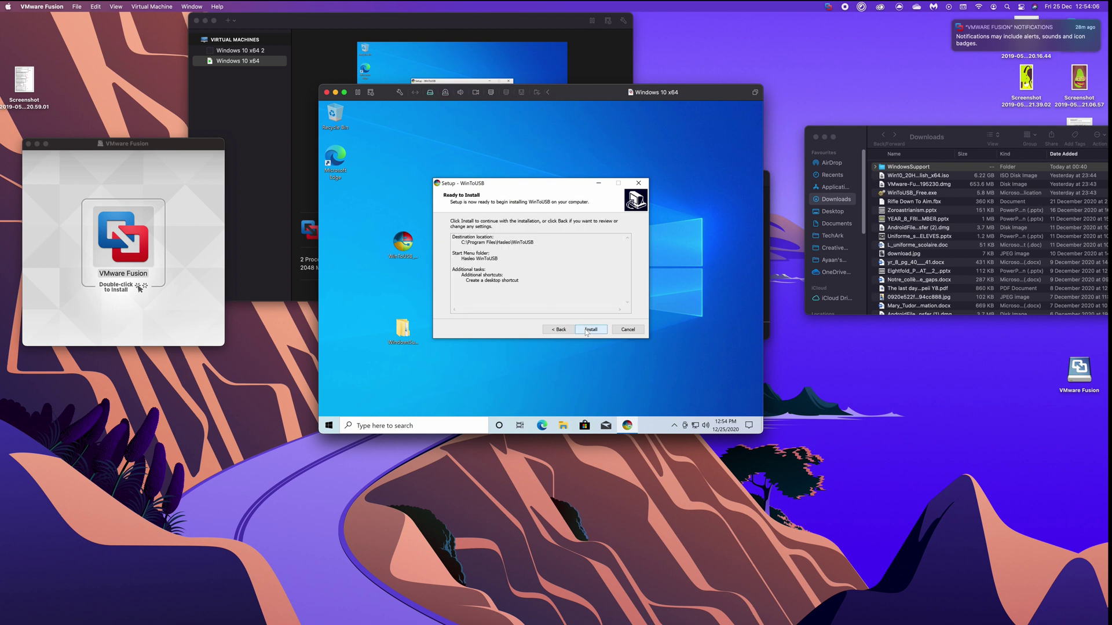
click(586, 330)
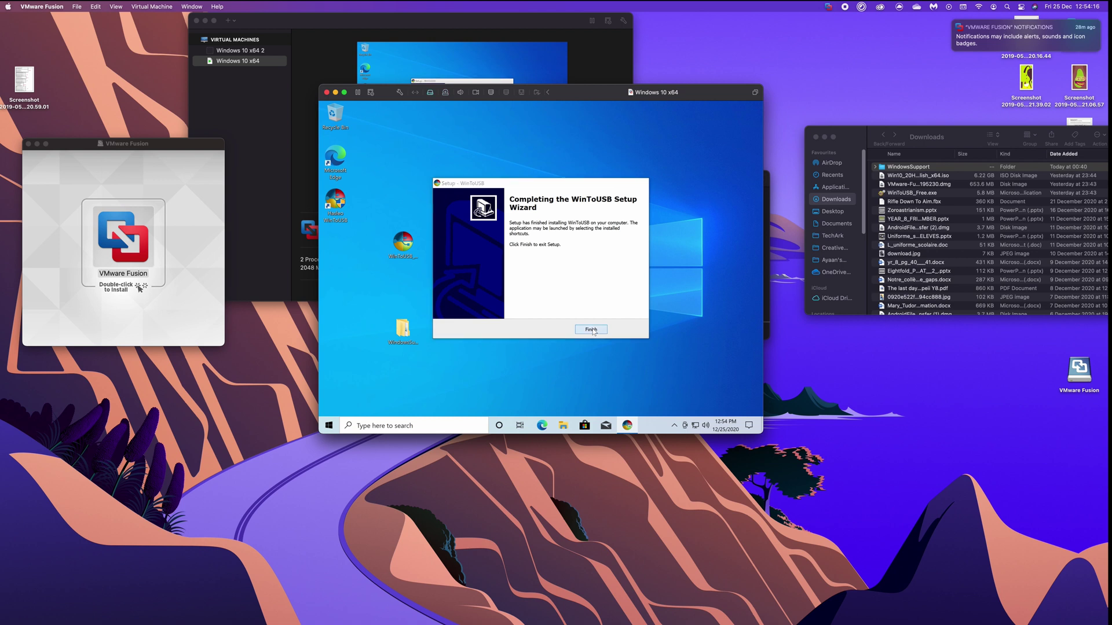
click(591, 329)
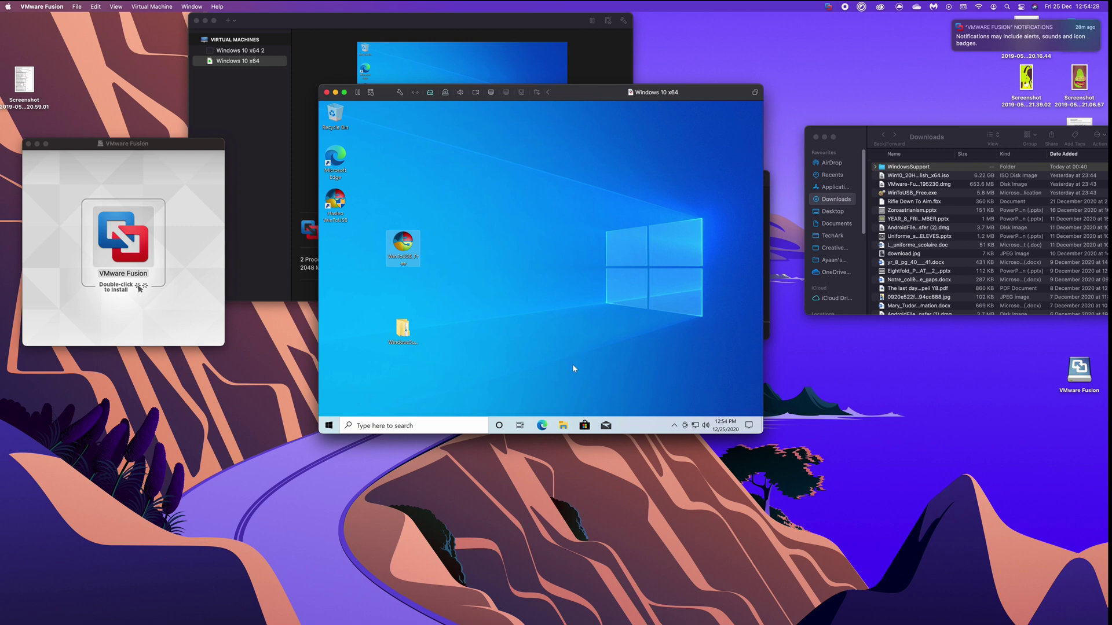
Launch WinToUSB from its desktop shortcut, close the Edge page, and dismiss the version 5.8 update notice
click(386, 196)
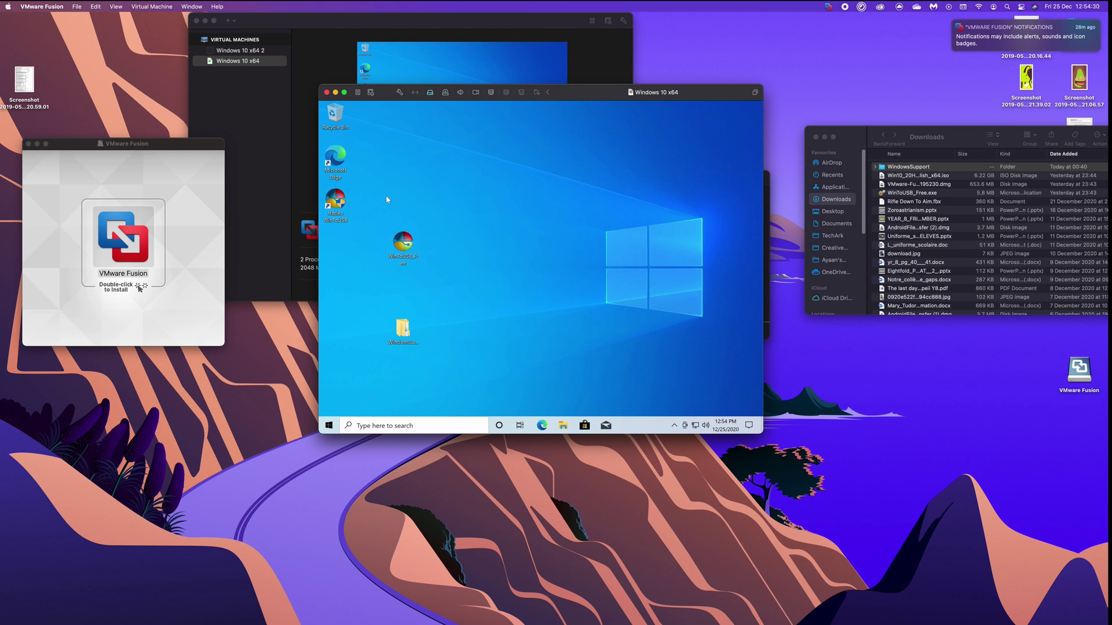
click(337, 200)
double_click(336, 200)
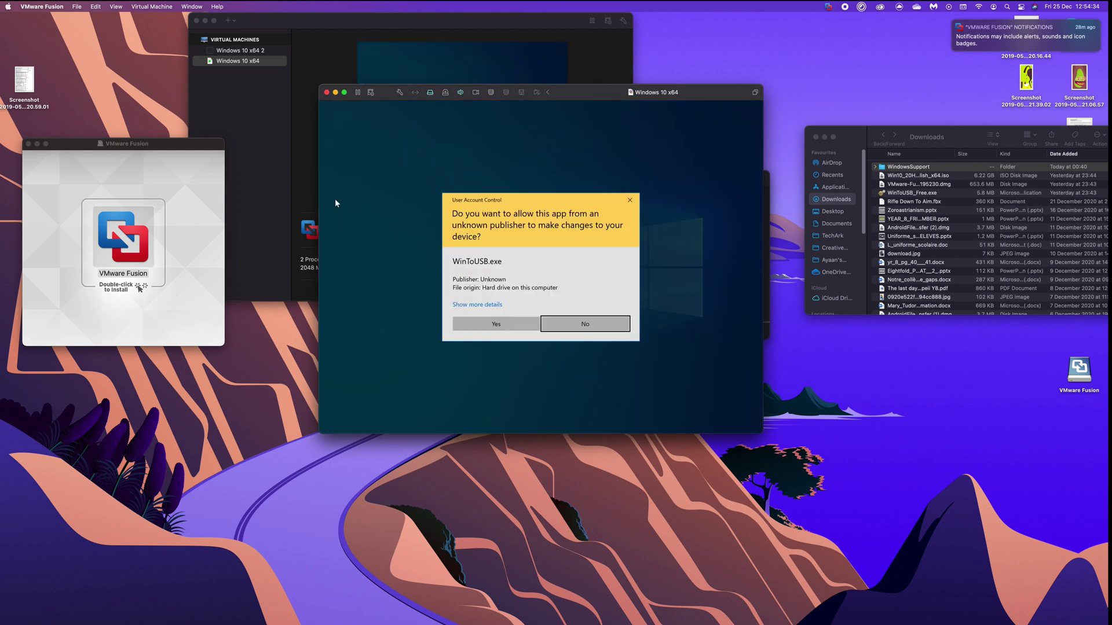
click(474, 328)
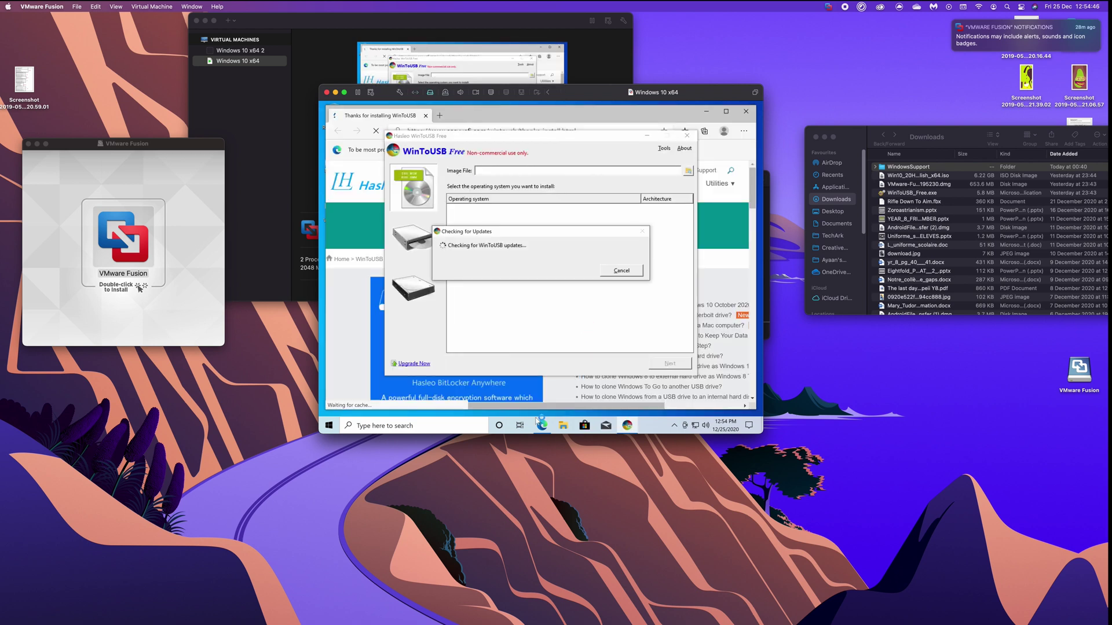
click(746, 112)
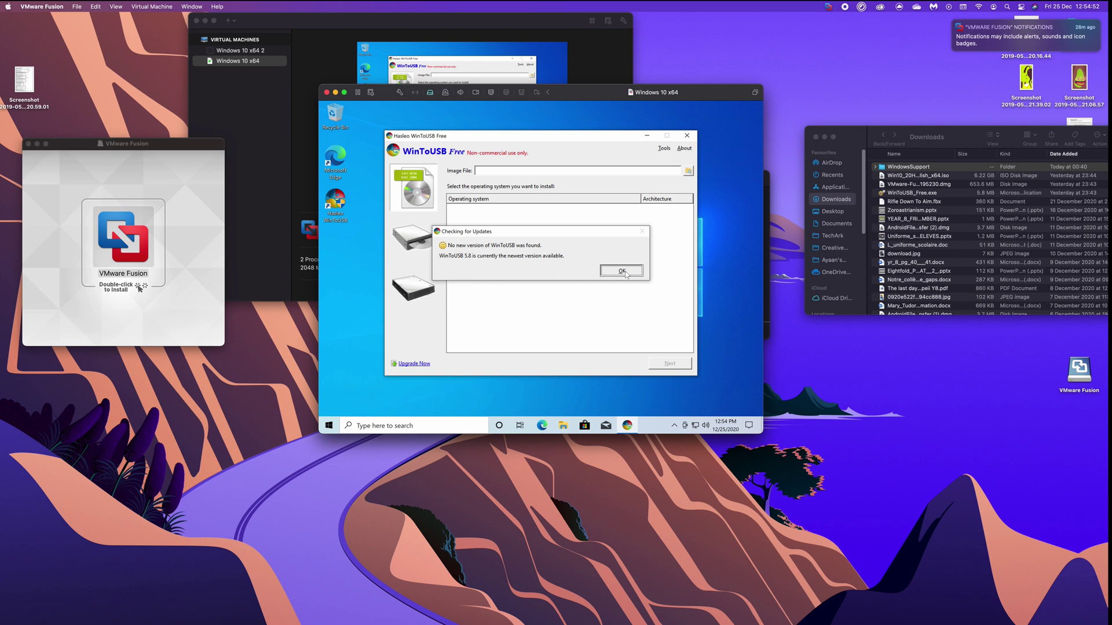
click(621, 271)
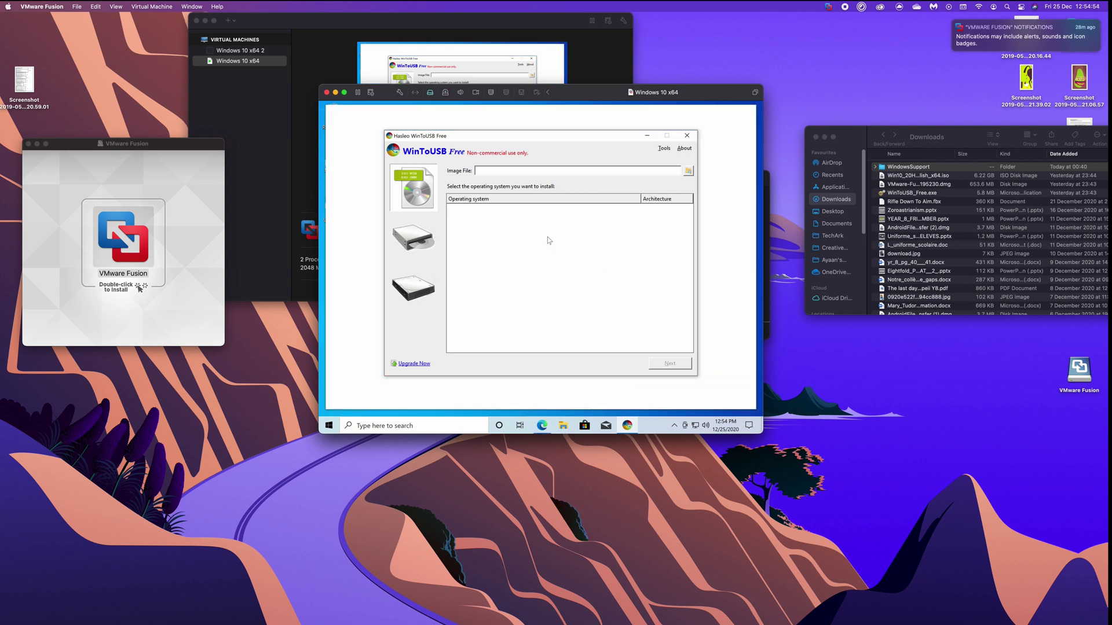
Close Edge and pick the (D:) CCCOMA_X64FRE_EN-US_DV9 disc as the WinToUSB source
click(746, 111)
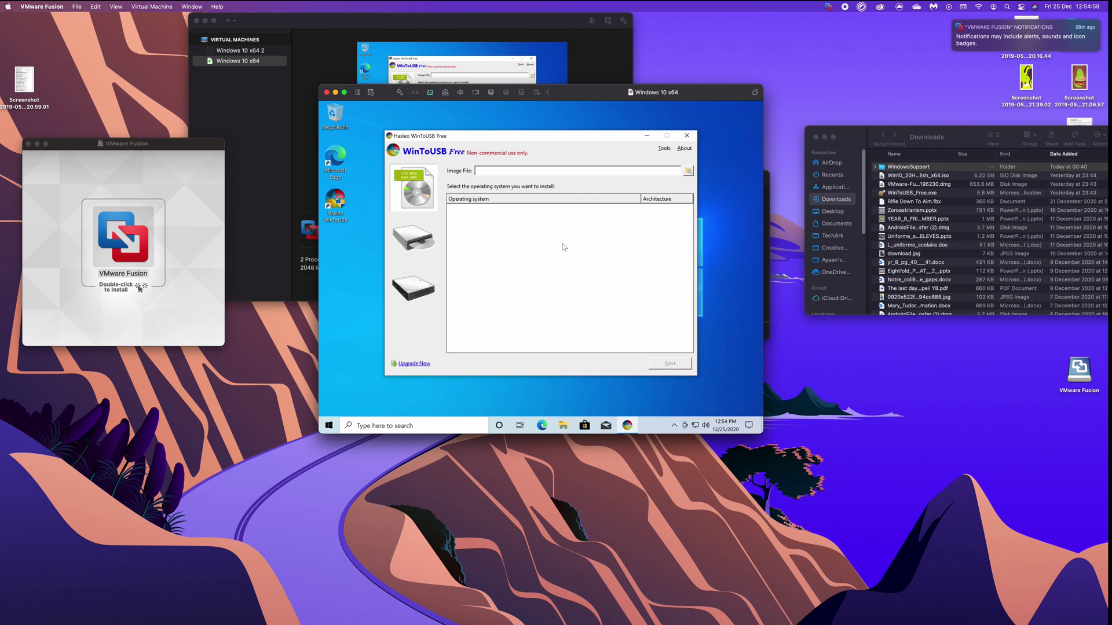
click(412, 235)
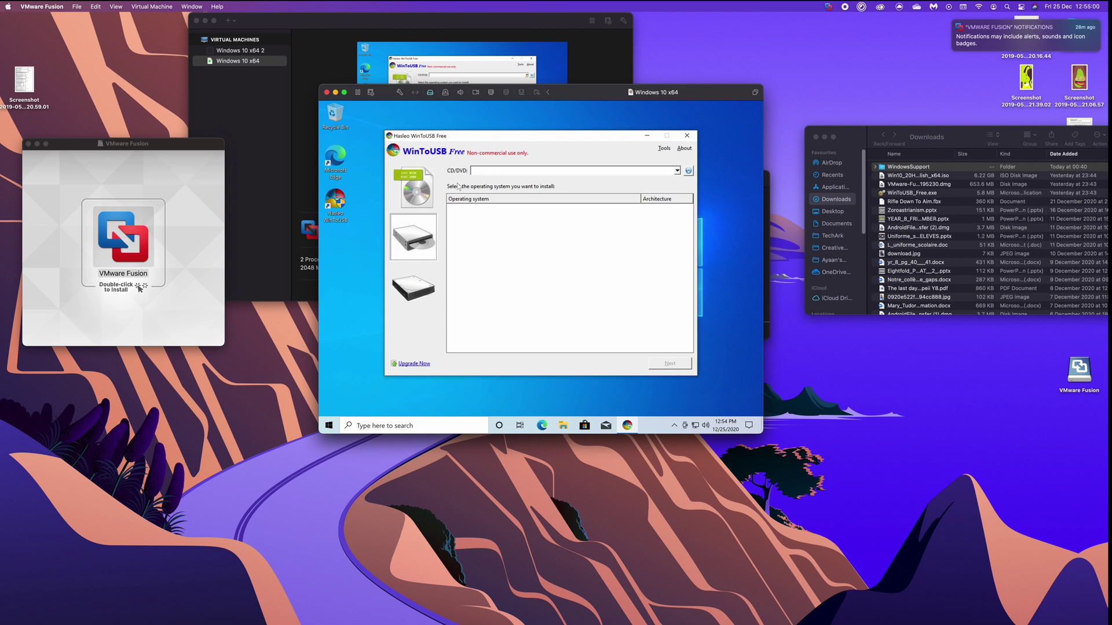
click(677, 170)
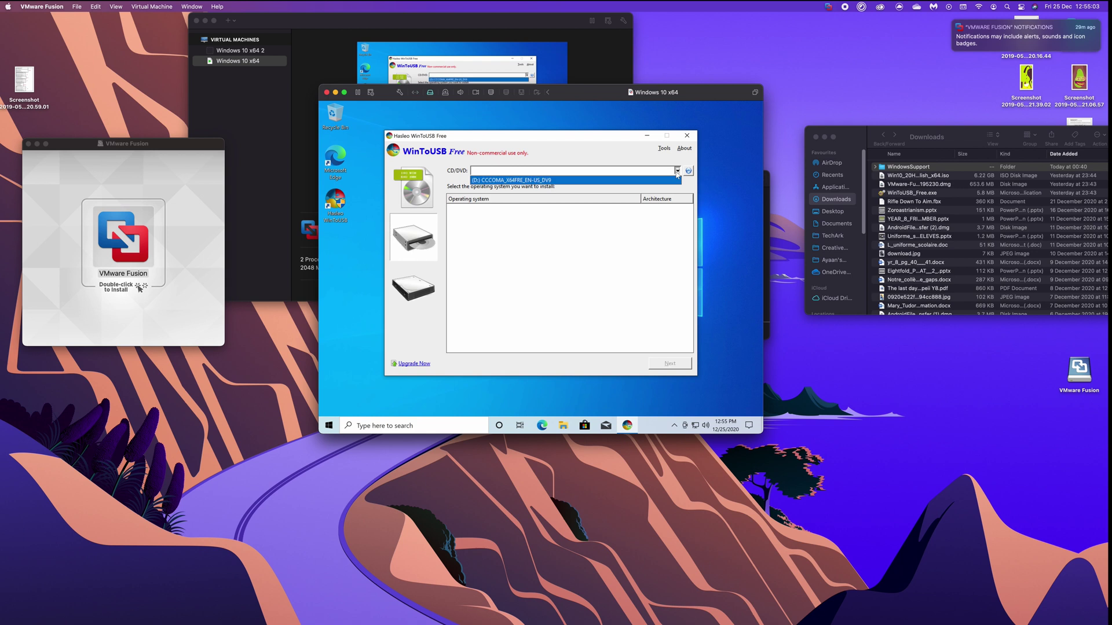
click(521, 180)
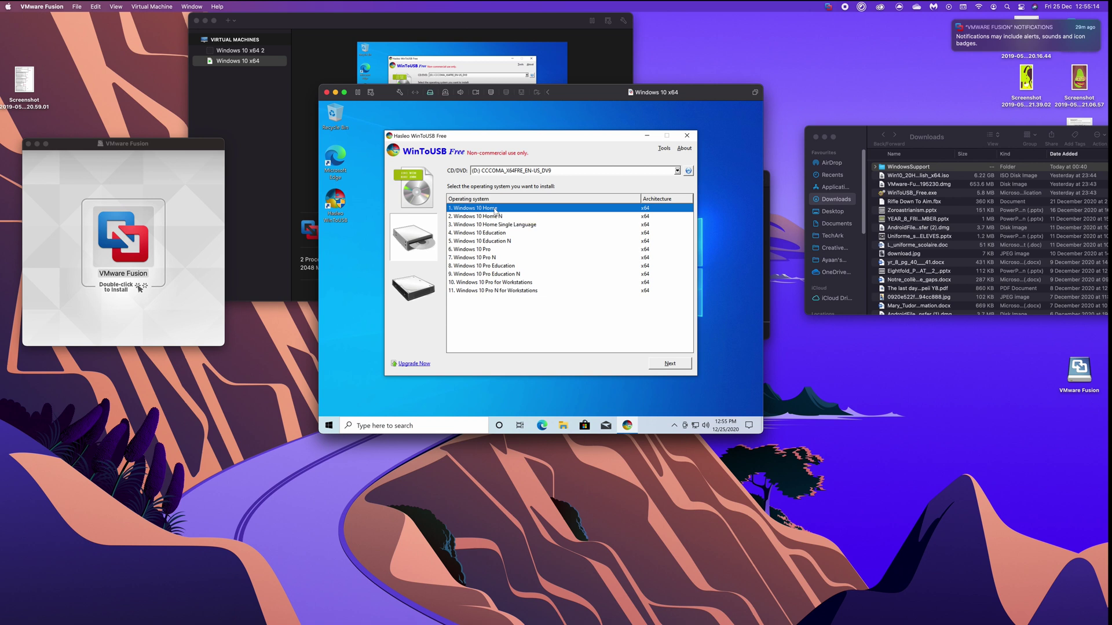
Choose Disk 1: Seagate Expansion SSD with GPT for UEFI, confirm formatting, and begin installing
click(674, 364)
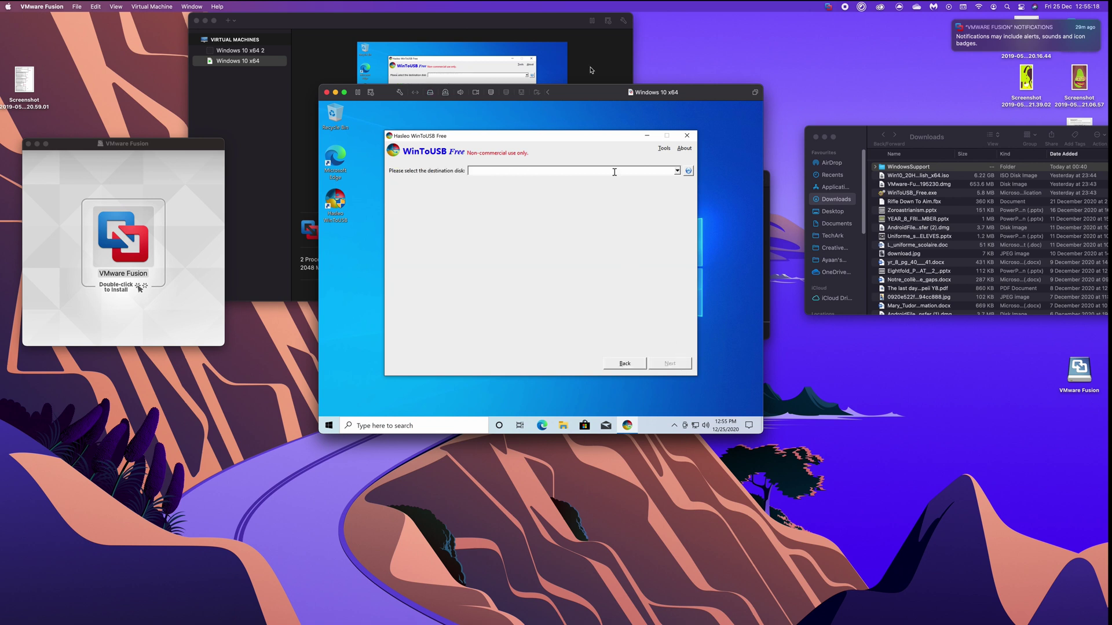
click(677, 171)
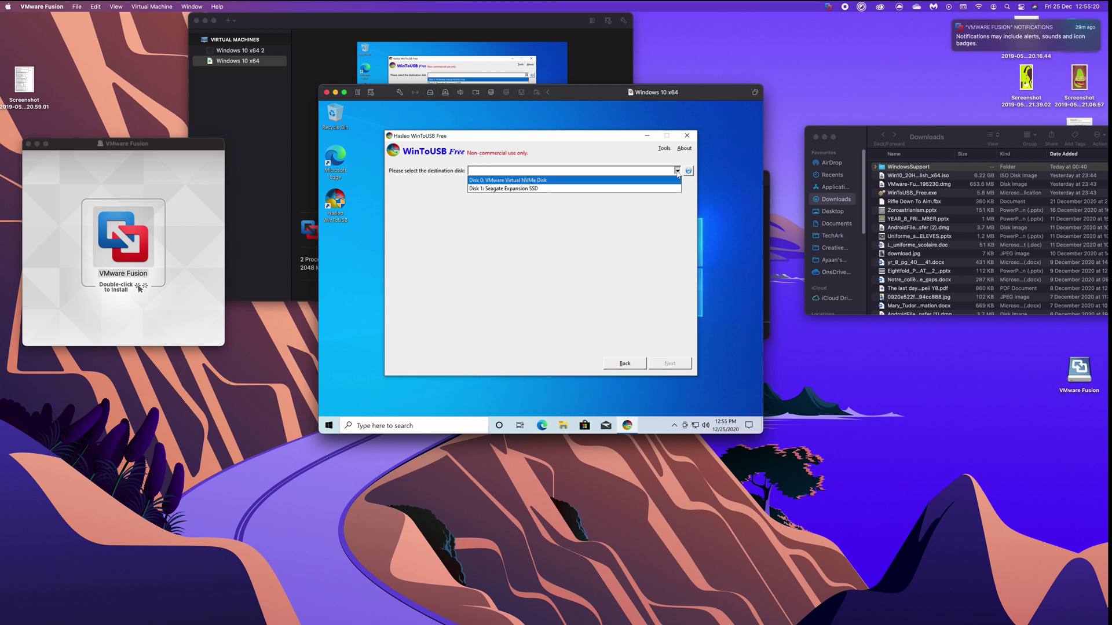
click(625, 190)
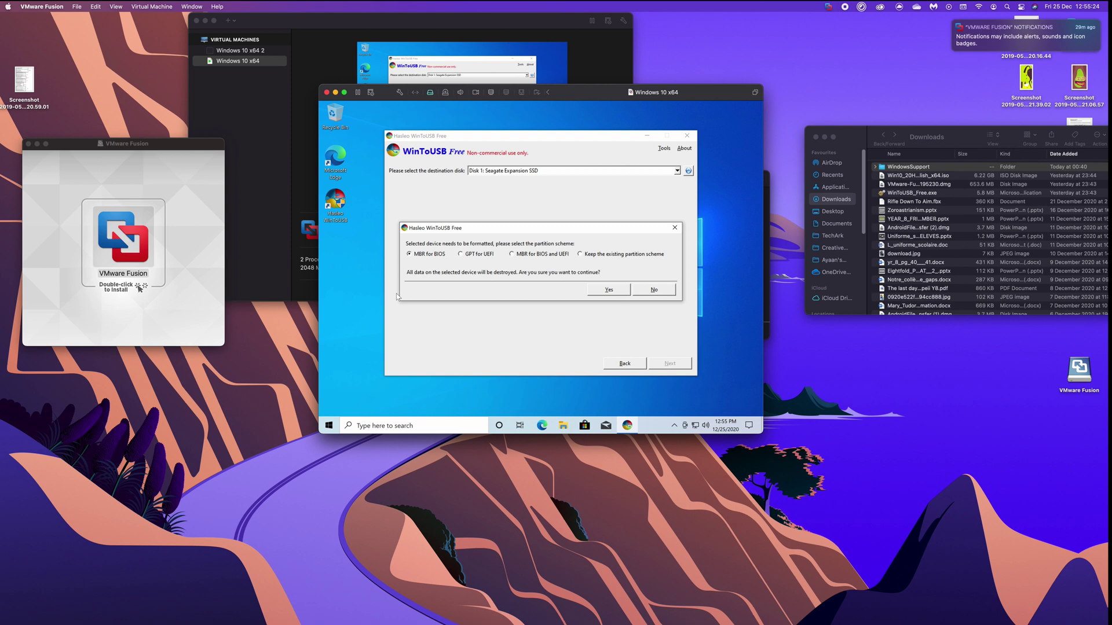
click(461, 255)
click(609, 291)
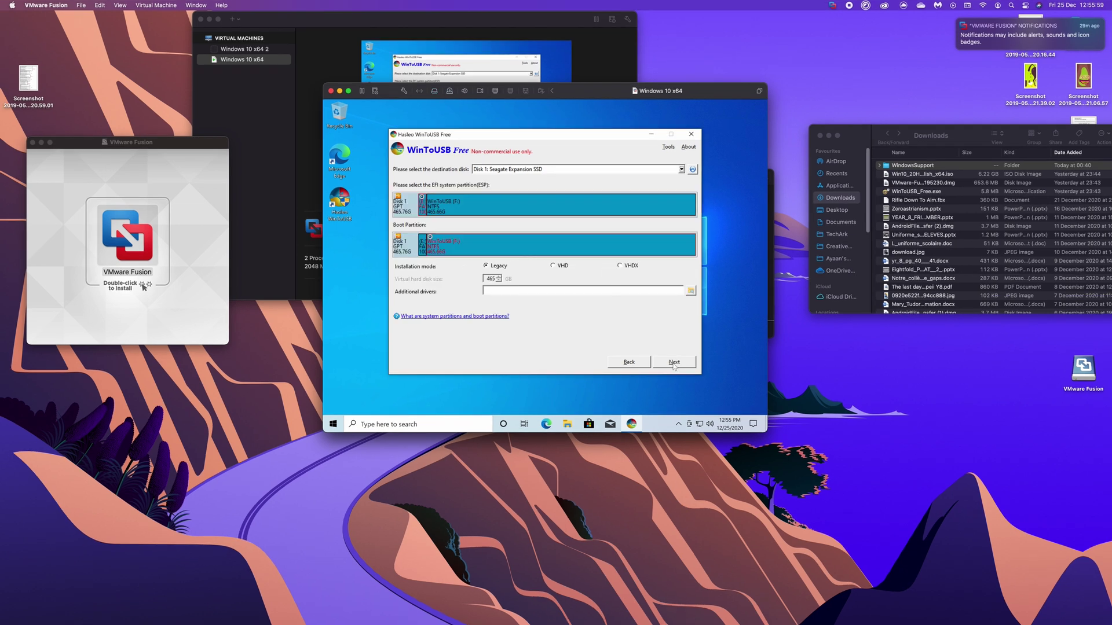
click(673, 363)
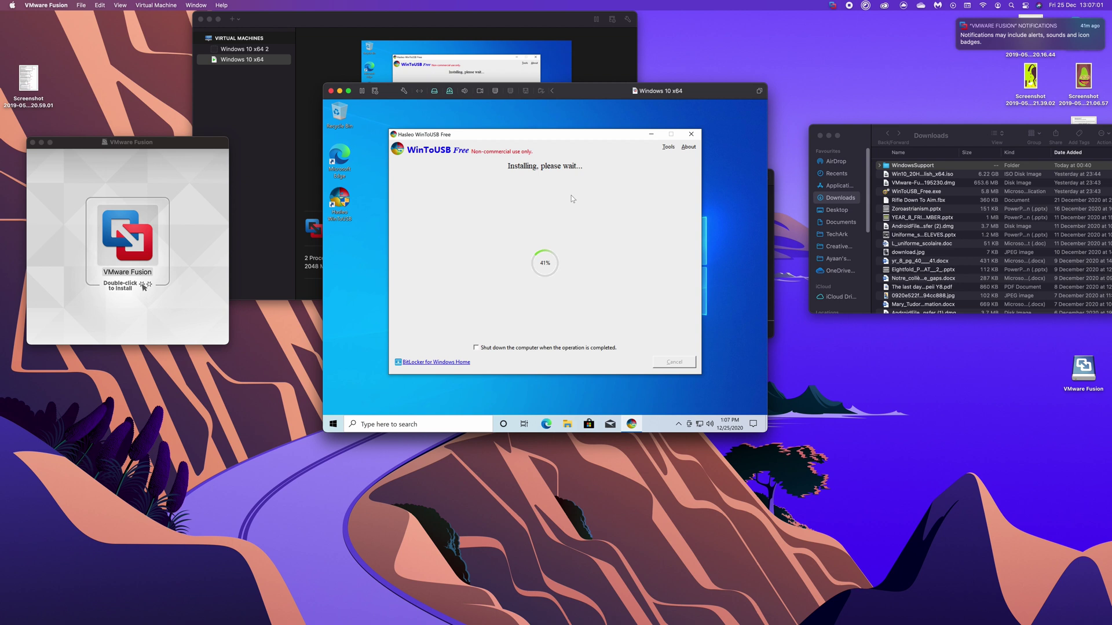
Dismiss a stray context menu while the Windows installation progresses to 60%
right_click(577, 287)
click(604, 245)
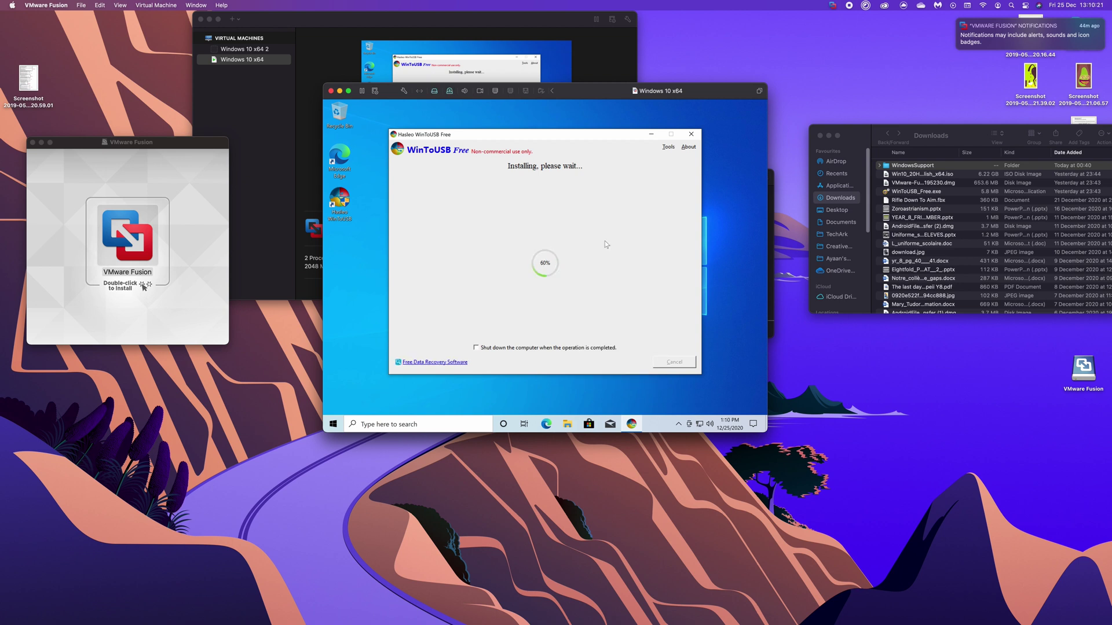